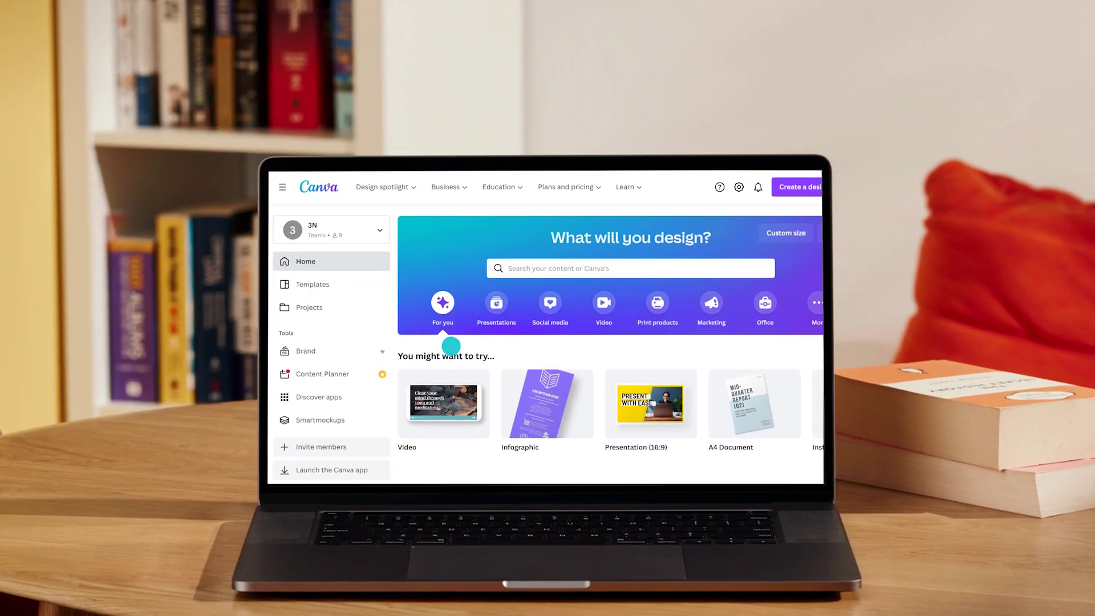
Open the 3N Video News Facebook Template from the team's brand templates and start a design from it
{"action": "left_click", "coordinate": [319, 349]}
{"action": "left_click", "coordinate": [437, 197]}
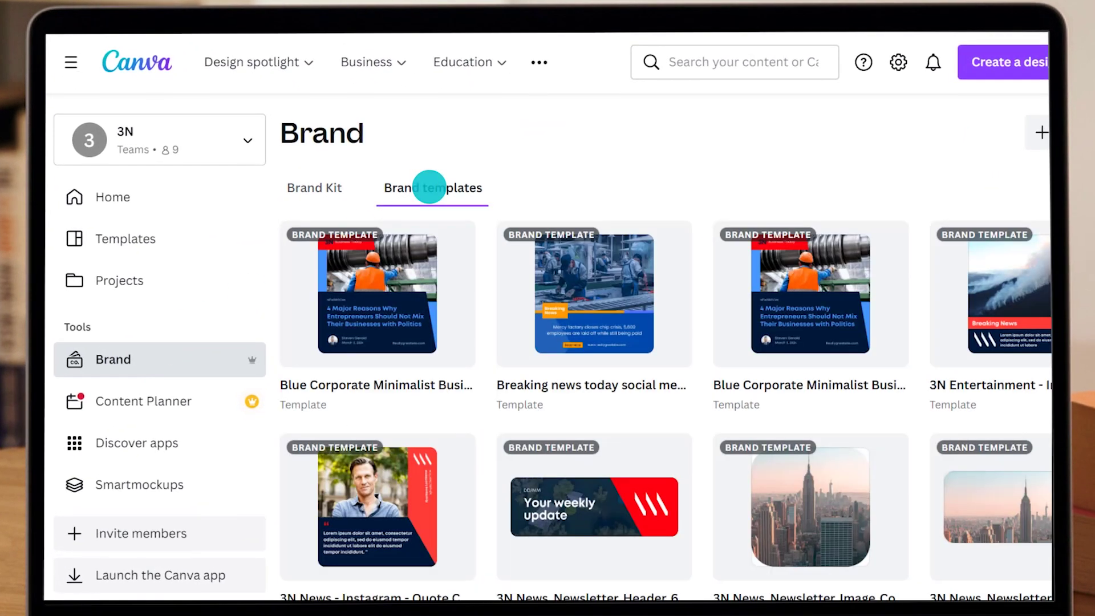
{"action": "scroll", "coordinate": [485, 253], "scroll_direction": "down", "scroll_amount": 3}
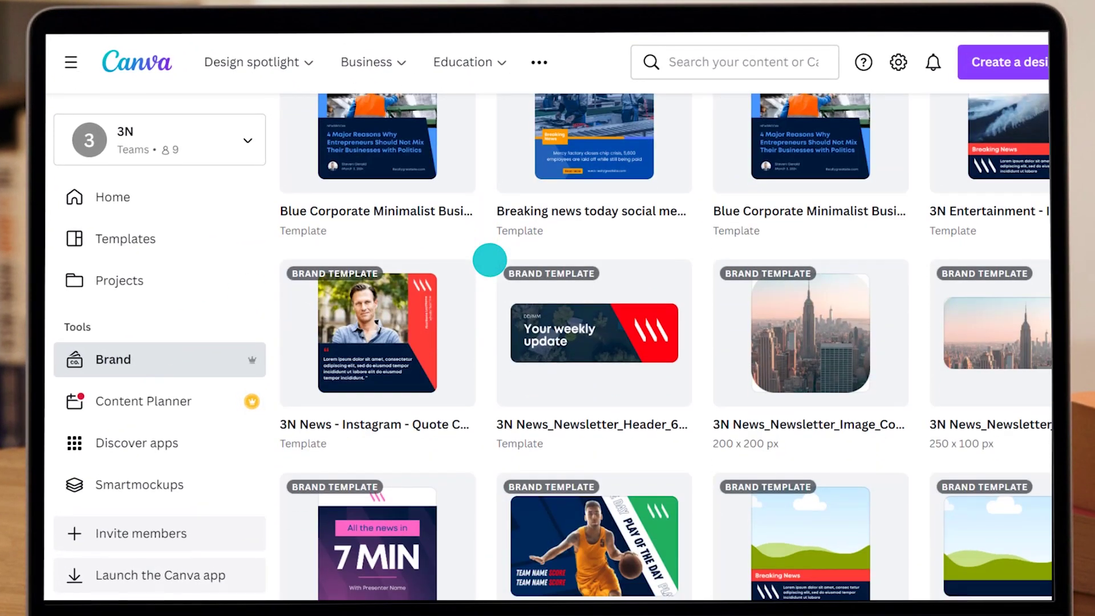
{"action": "scroll", "coordinate": [489, 260], "scroll_direction": "down", "scroll_amount": 3}
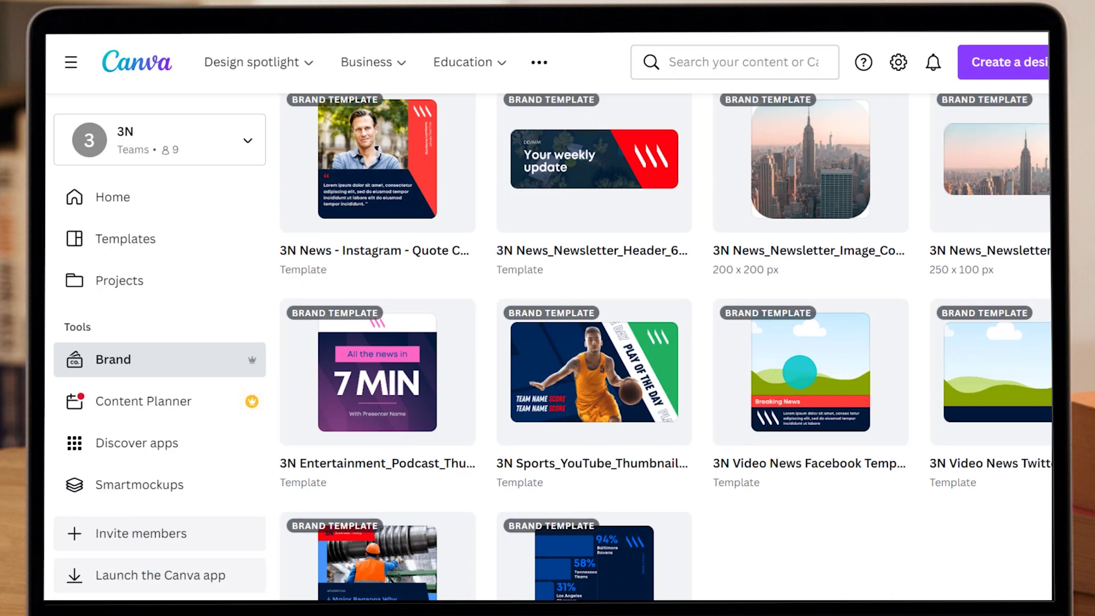
{"action": "left_click", "coordinate": [800, 369]}
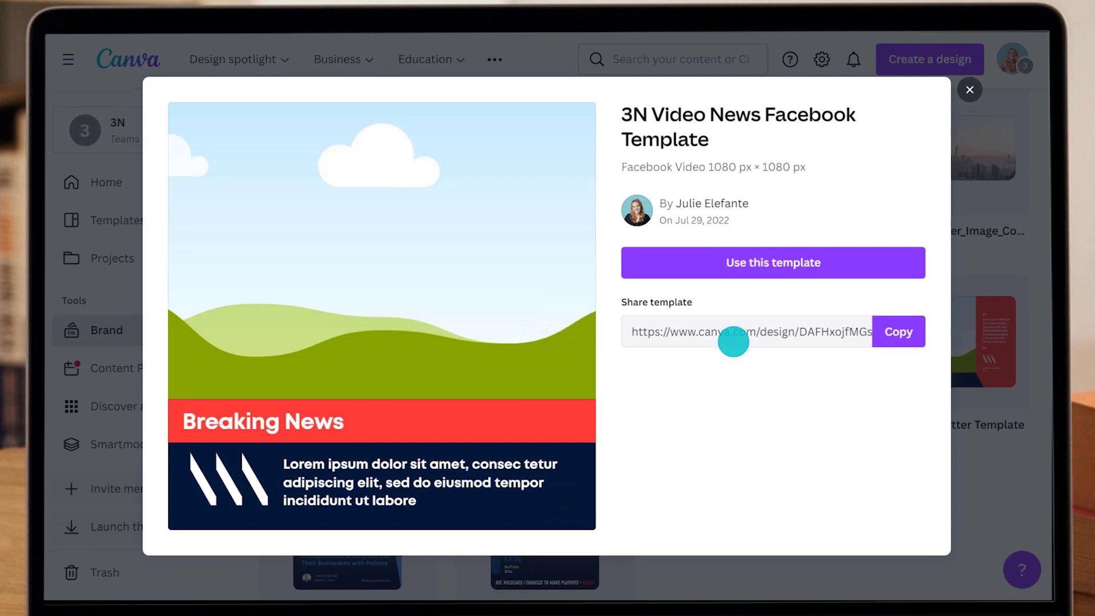
{"action": "left_click", "coordinate": [787, 264]}
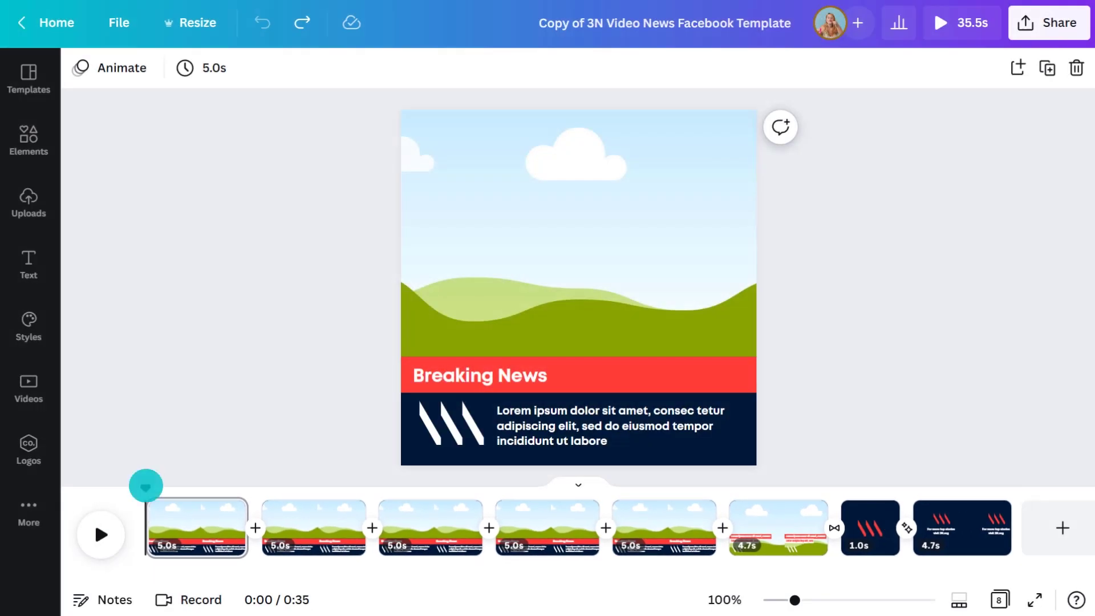
Preview the template video from the start and from page 6, then show the stock Videos library
{"action": "left_click", "coordinate": [98, 533]}
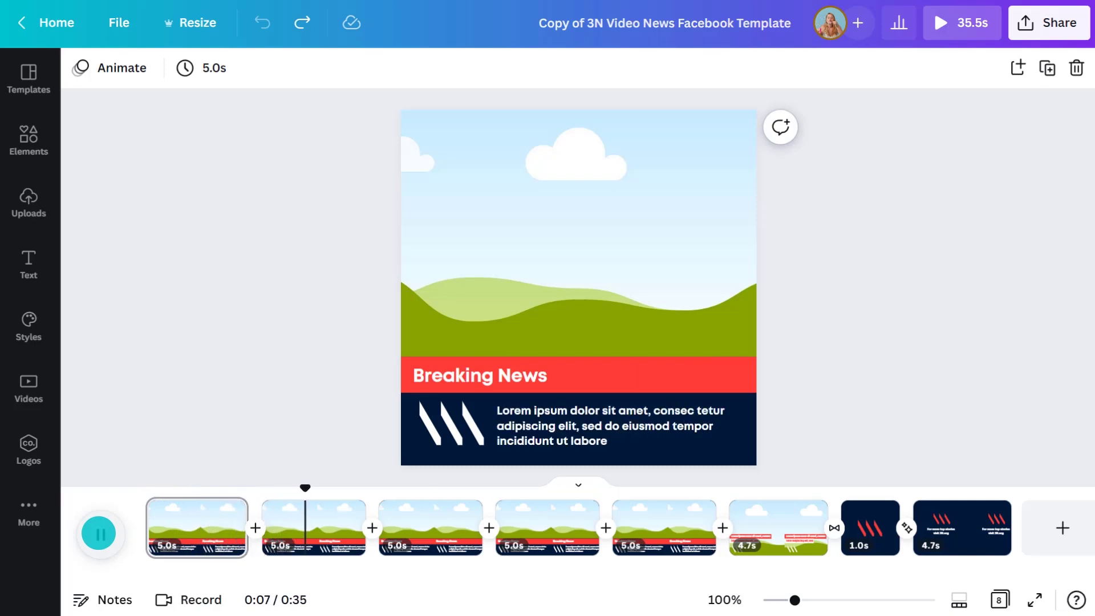
{"action": "key", "text": "space"}
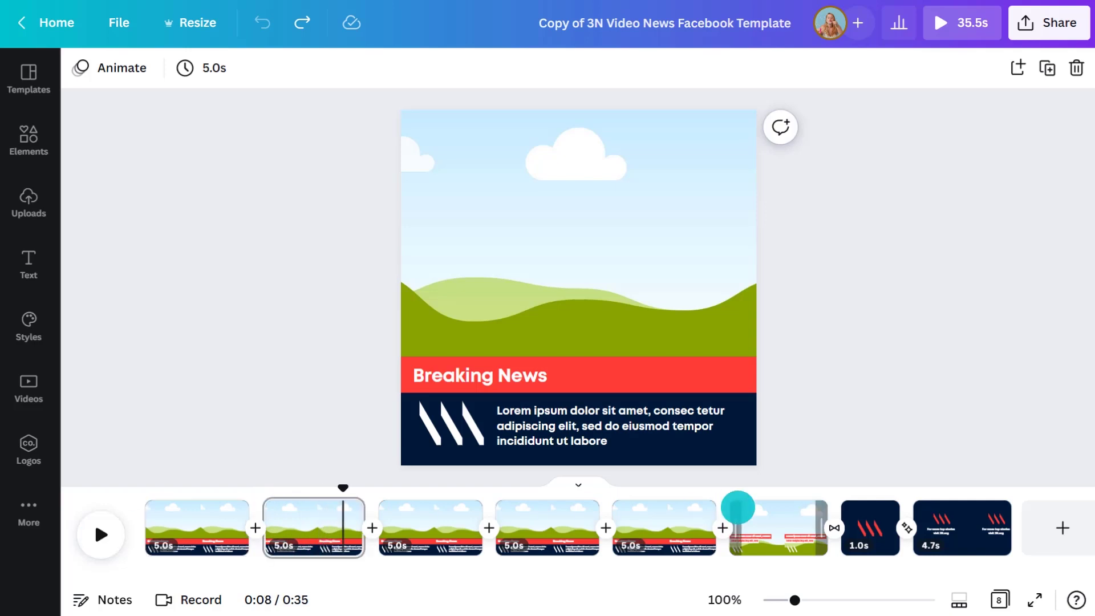
{"action": "left_click", "coordinate": [752, 526]}
{"action": "left_click", "coordinate": [100, 534]}
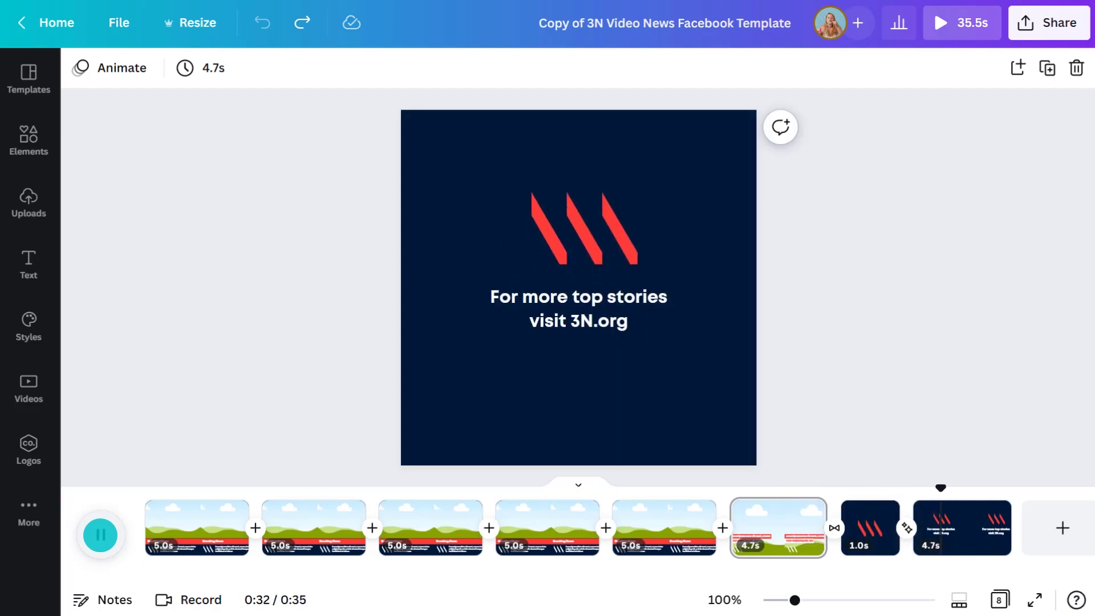
{"action": "left_click", "coordinate": [32, 391]}
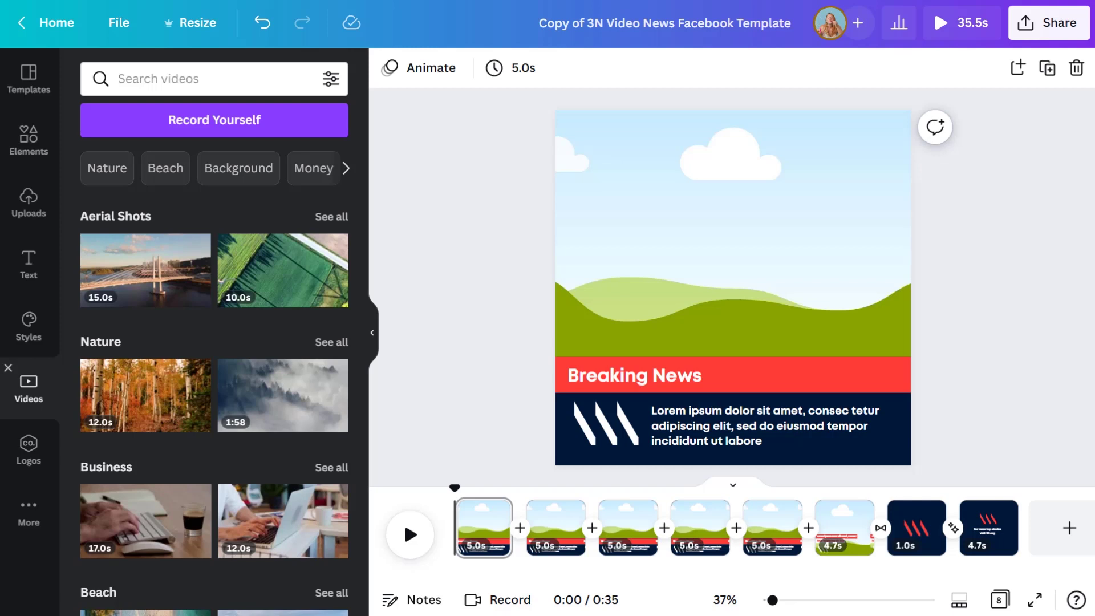
Search the stock videos for 'wildfires'
{"action": "left_click", "coordinate": [33, 386]}
{"action": "left_click", "coordinate": [214, 79]}
{"action": "type", "text": "wildfires"}
{"action": "key", "text": "Return"}
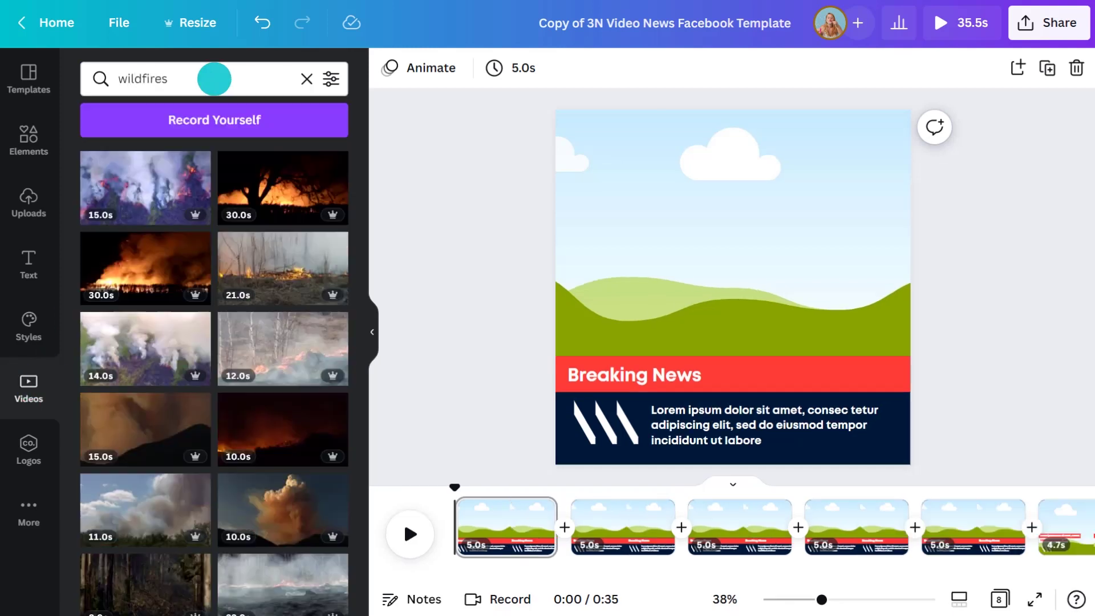
Place the smoky wildfire clip on page 1 and the 21-second clip on page 2
{"action": "left_click_drag", "start_coordinate": [147, 181], "coordinate": [728, 232]}
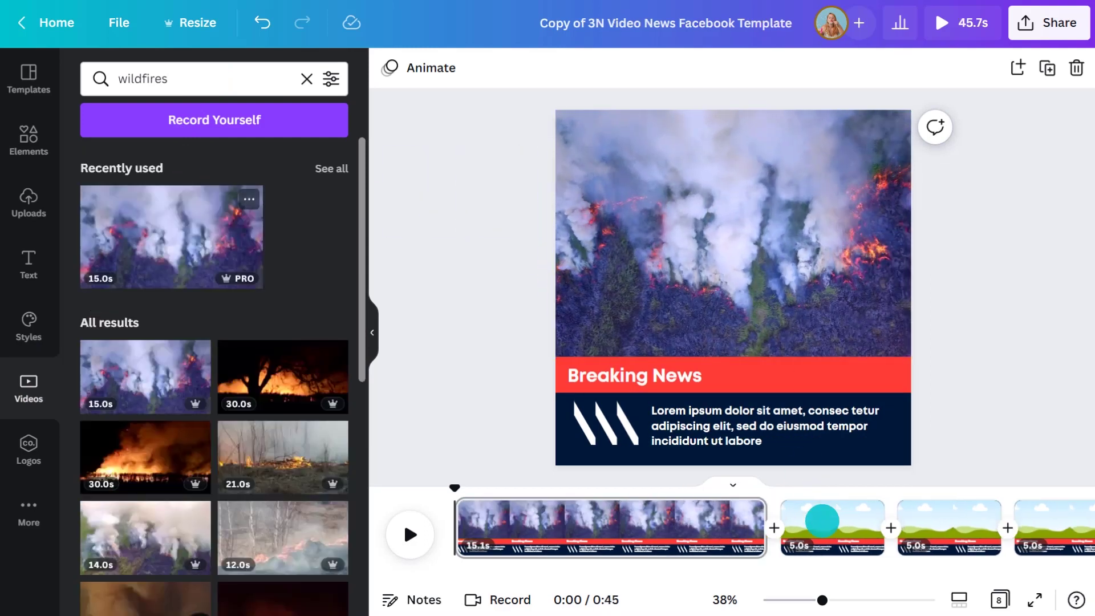
{"action": "left_click", "coordinate": [822, 520]}
{"action": "left_click_drag", "start_coordinate": [295, 455], "coordinate": [653, 279]}
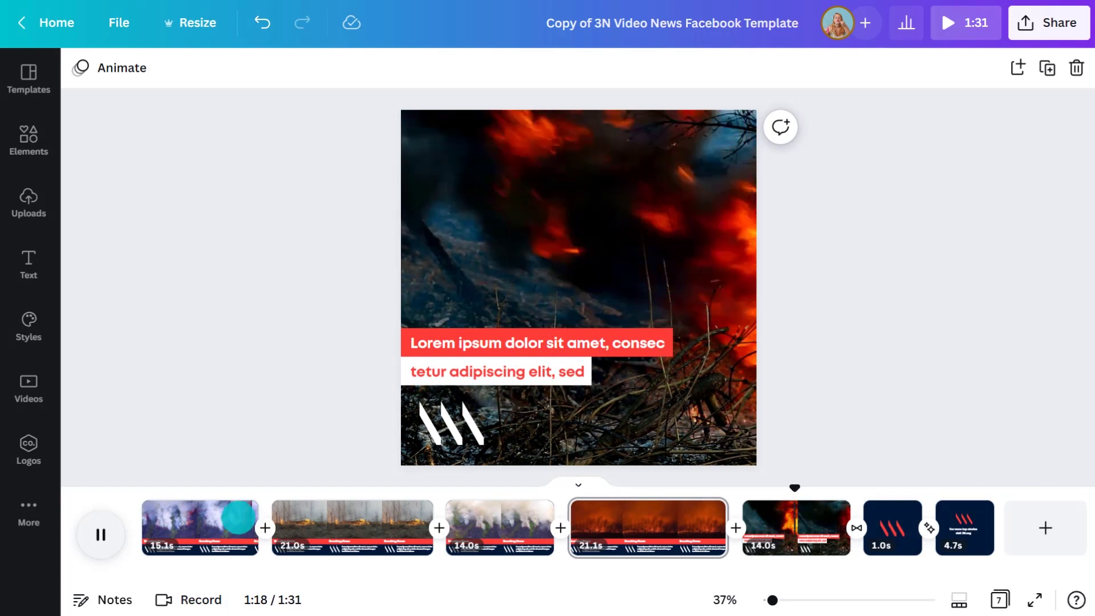
{"action": "left_click", "coordinate": [211, 528]}
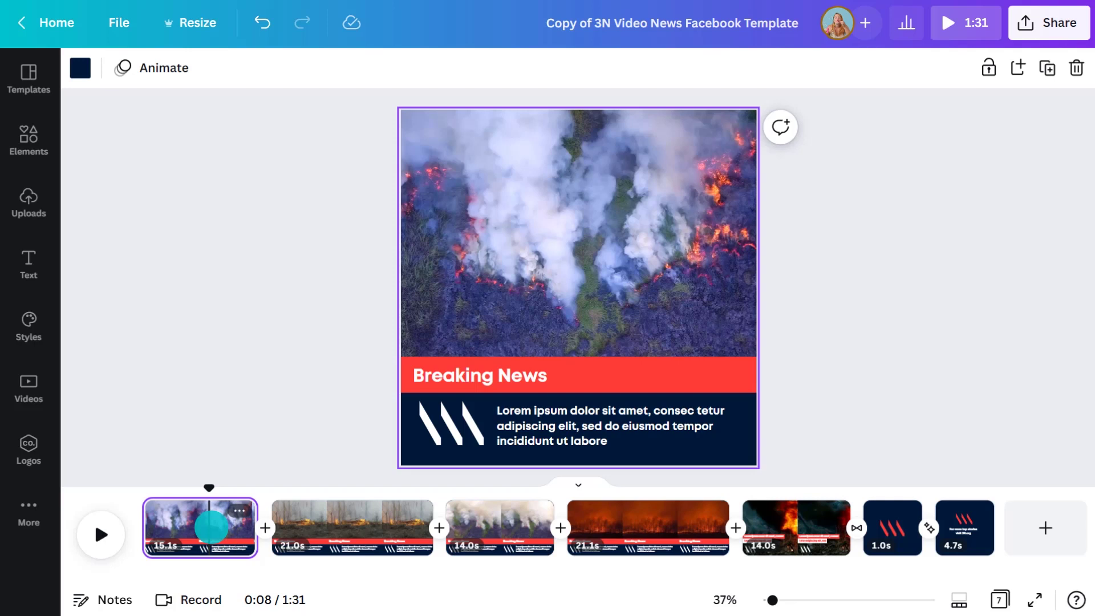
Trim the first page's wildfire clip to a 3-second later section of the footage and play it
{"action": "left_click_drag", "start_coordinate": [255, 533], "coordinate": [215, 550]}
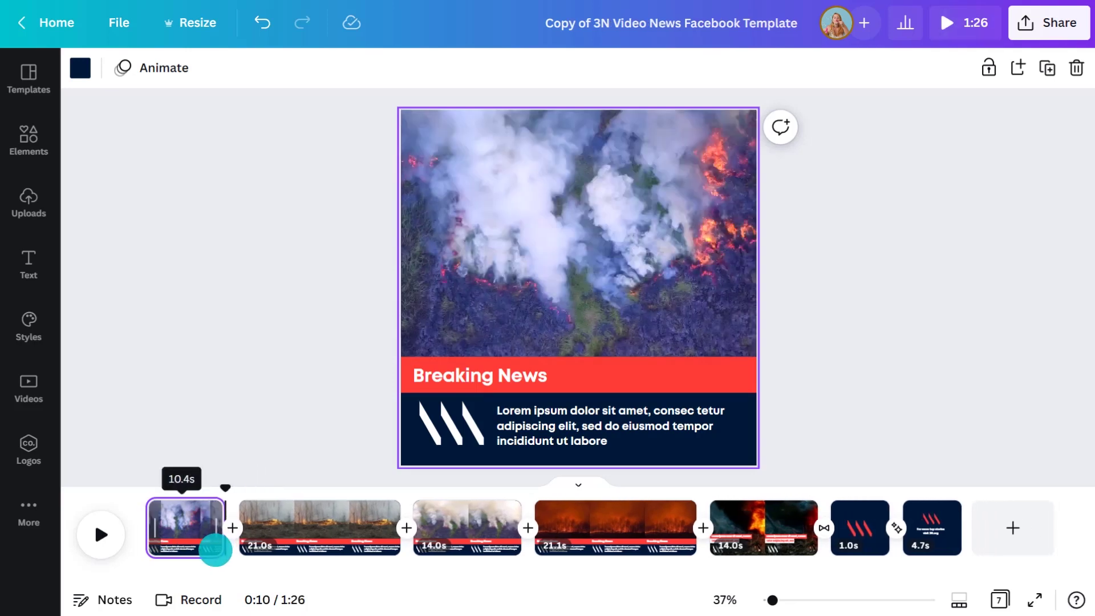
{"action": "left_click", "coordinate": [564, 272]}
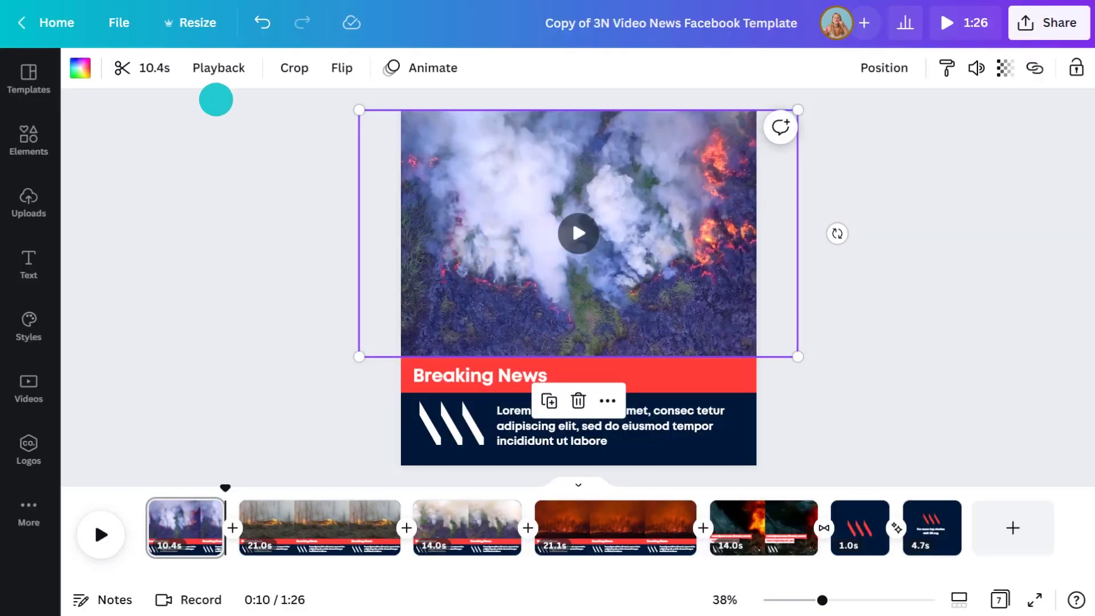
{"action": "left_click", "coordinate": [153, 67]}
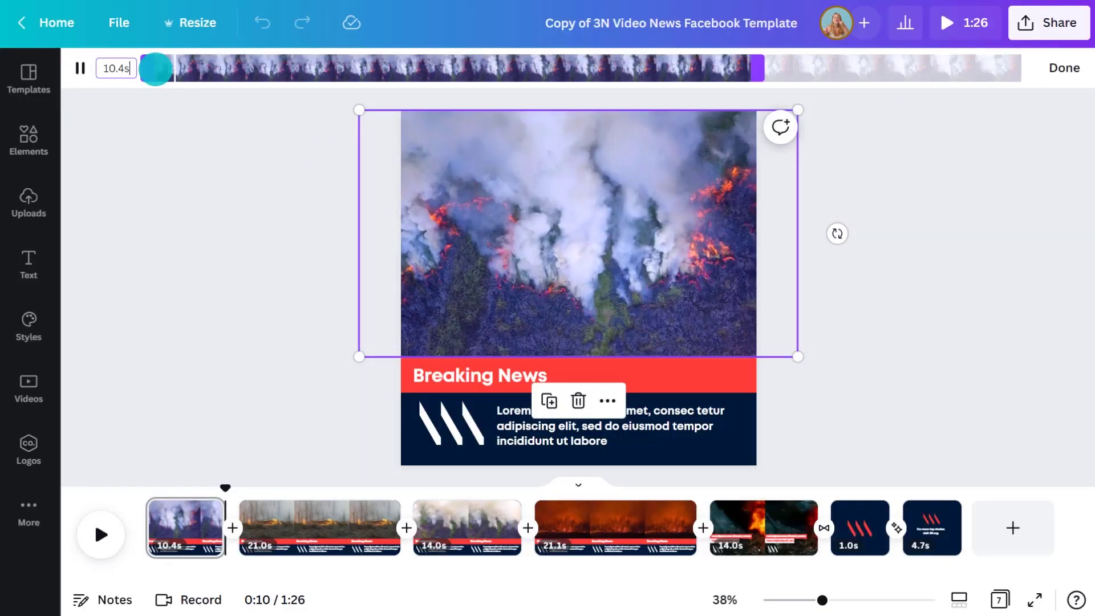
{"action": "left_click_drag", "start_coordinate": [758, 70], "coordinate": [550, 77]}
{"action": "left_click_drag", "start_coordinate": [353, 69], "coordinate": [554, 70]}
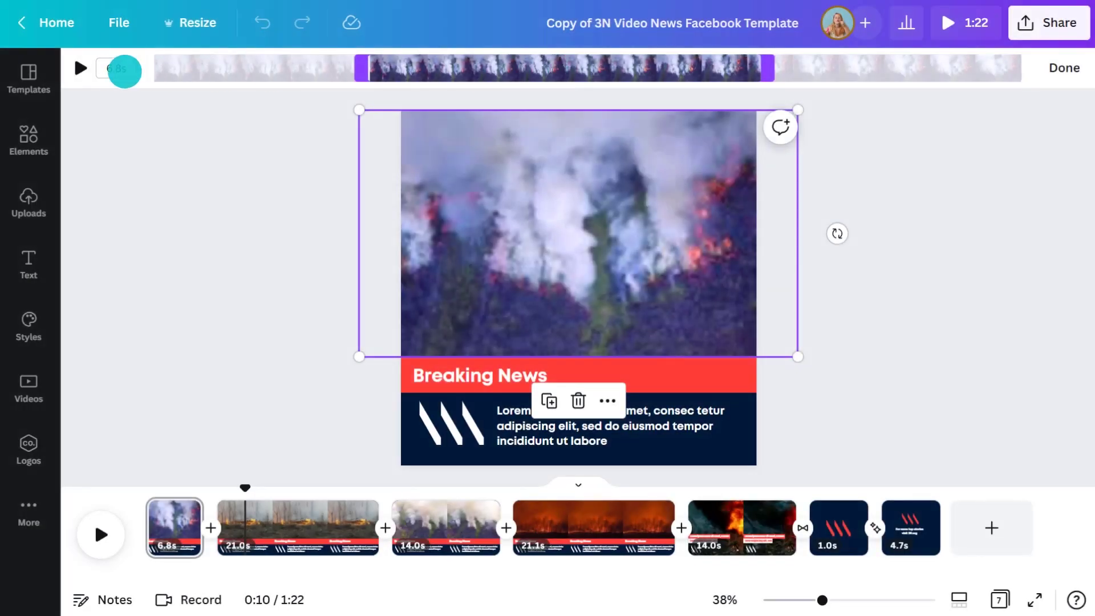
{"action": "type", "text": "3"}
{"action": "key", "text": "Return"}
{"action": "left_click", "coordinate": [80, 68]}
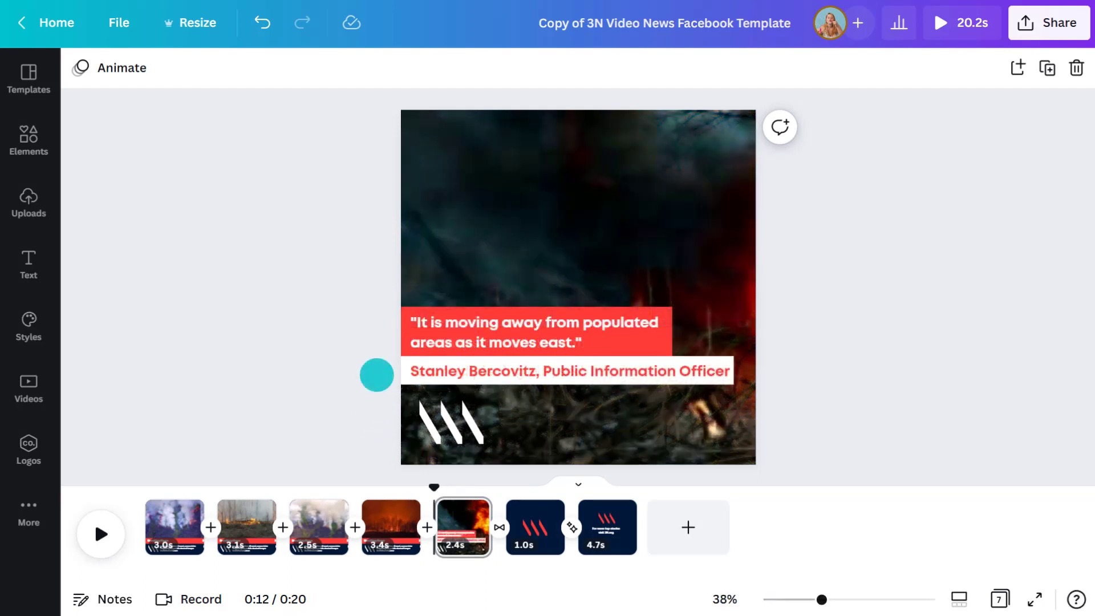
Add the uploaded Little Collins St 2.m4a as the video's music and preview it
{"action": "left_click", "coordinate": [177, 525]}
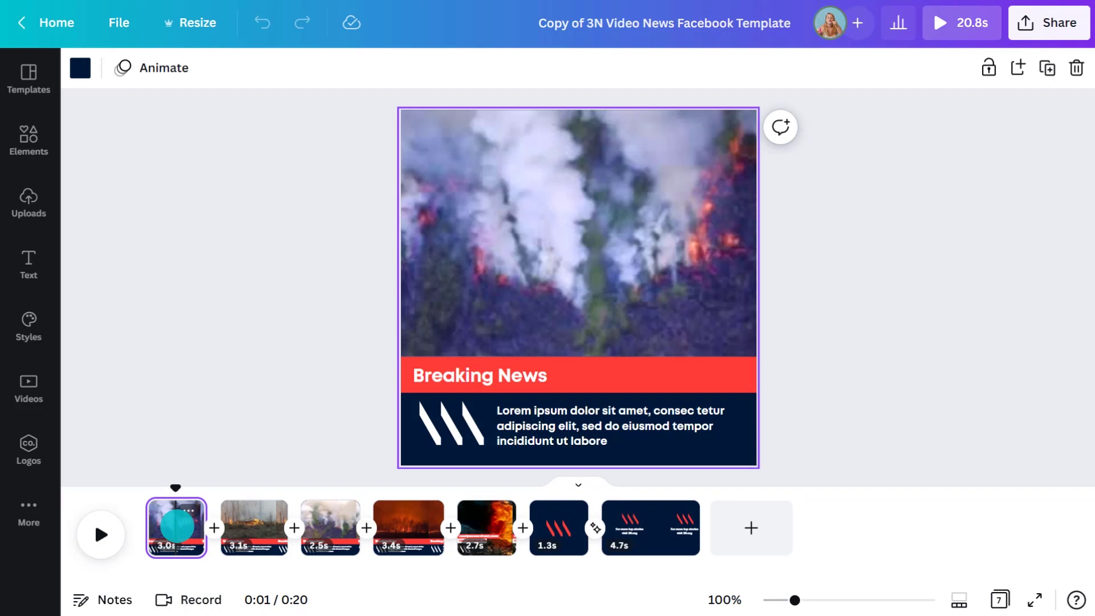
{"action": "left_click", "coordinate": [29, 202]}
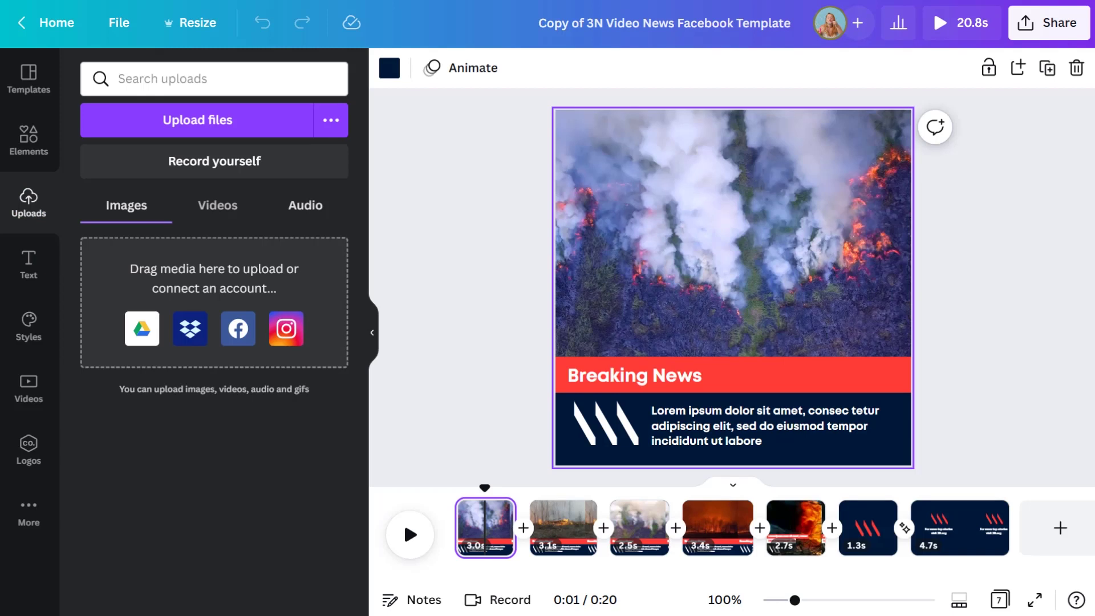
{"action": "left_click", "coordinate": [305, 205]}
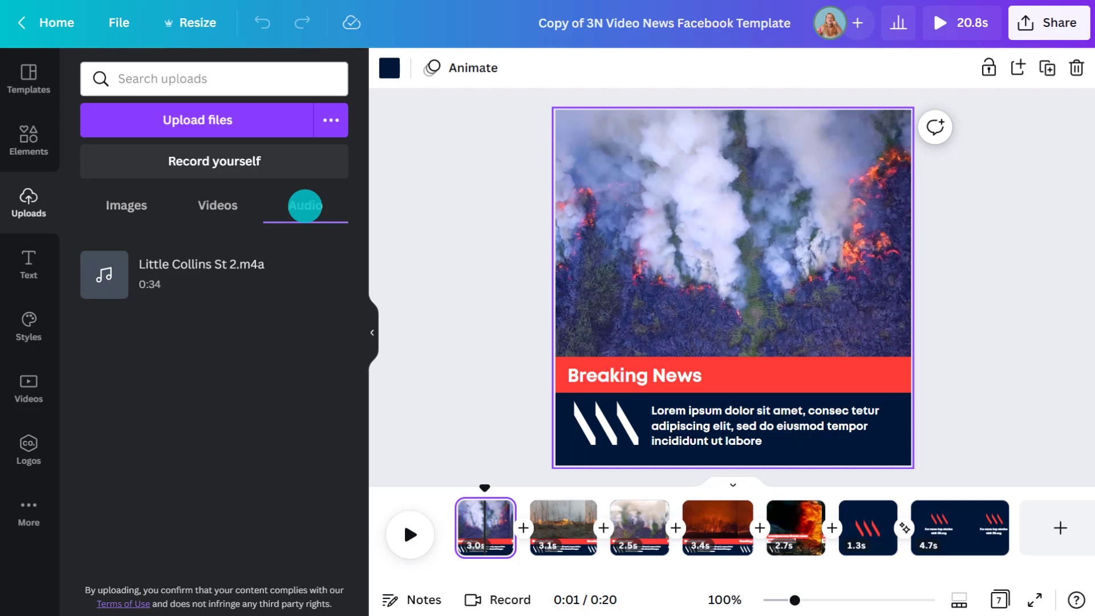
{"action": "left_click_drag", "start_coordinate": [485, 488], "coordinate": [454, 488]}
{"action": "left_click_drag", "start_coordinate": [220, 271], "coordinate": [454, 335]}
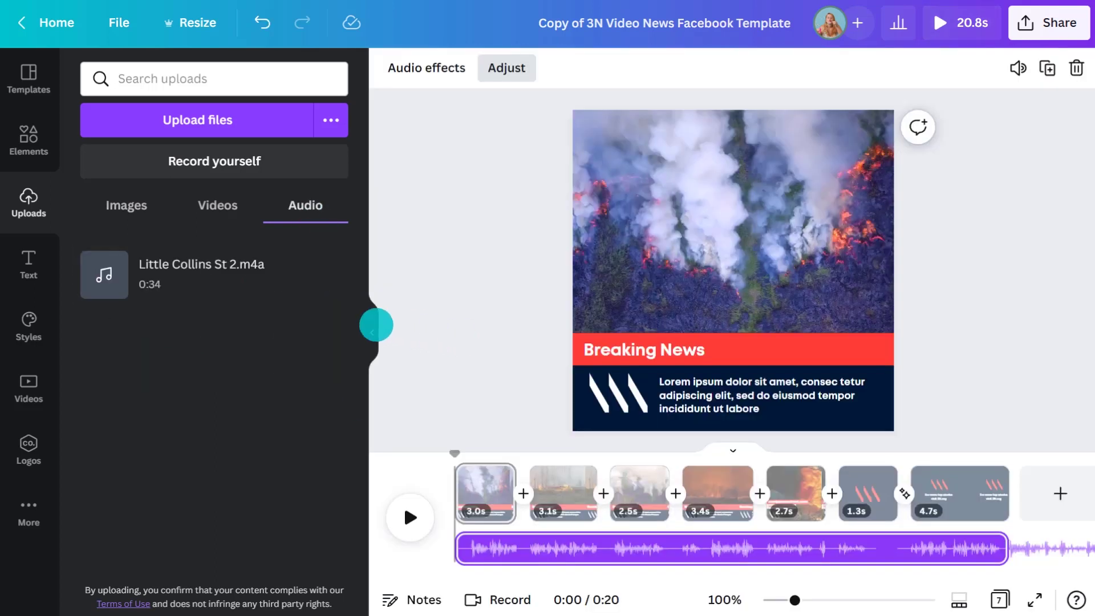
{"action": "left_click", "coordinate": [376, 325]}
{"action": "left_click", "coordinate": [102, 516]}
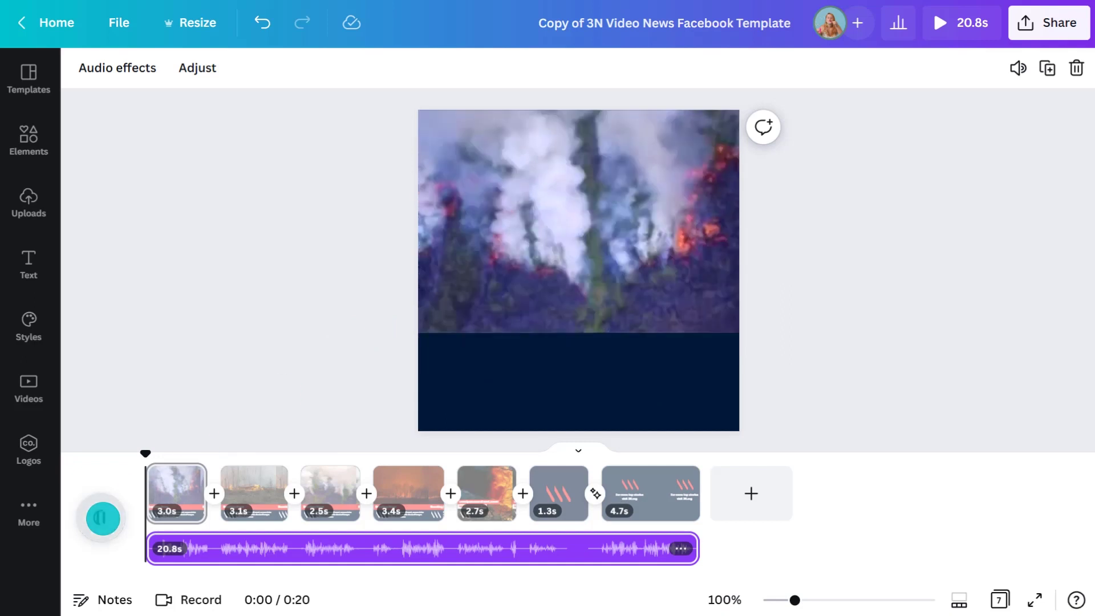
{"action": "left_click", "coordinate": [350, 365]}
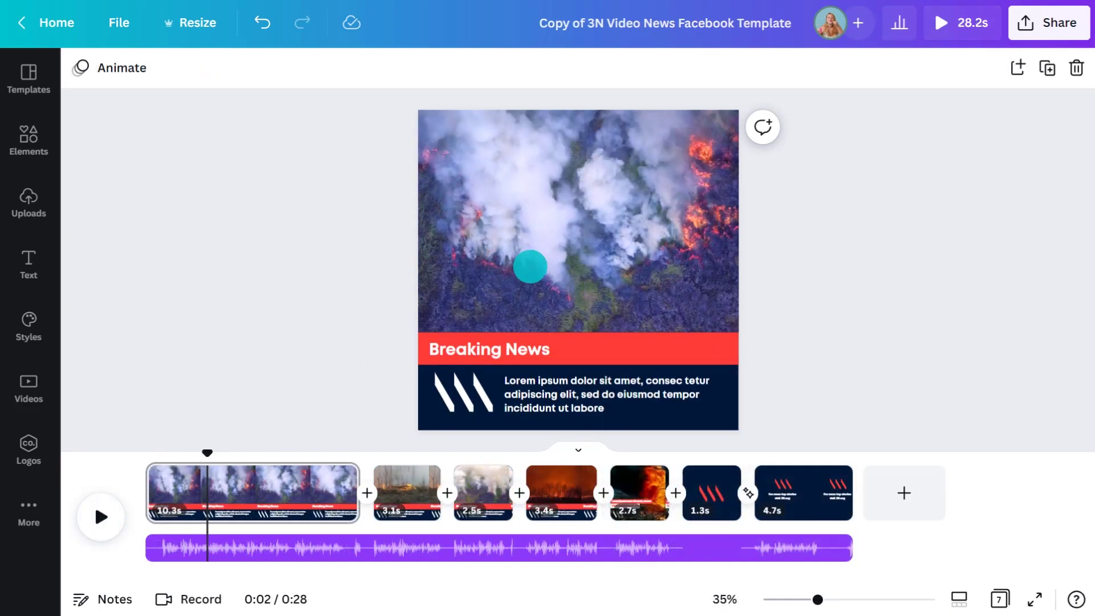
Extend the first page's wildfire clip back to 15.1 seconds and play it
{"action": "left_click", "coordinate": [530, 266]}
{"action": "left_click", "coordinate": [151, 66]}
{"action": "mouse_move", "coordinate": [155, 68]}
{"action": "left_mouse_down"}
{"action": "mouse_move", "coordinate": [420, 67]}
{"action": "mouse_move", "coordinate": [149, 69]}
{"action": "left_mouse_up"}
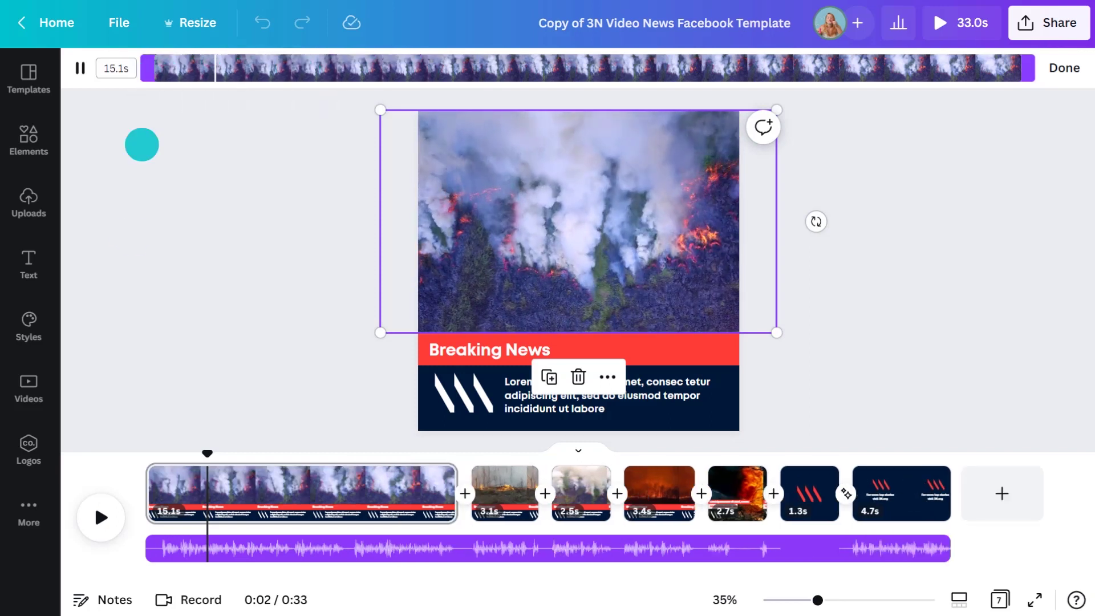
{"action": "left_click", "coordinate": [100, 518]}
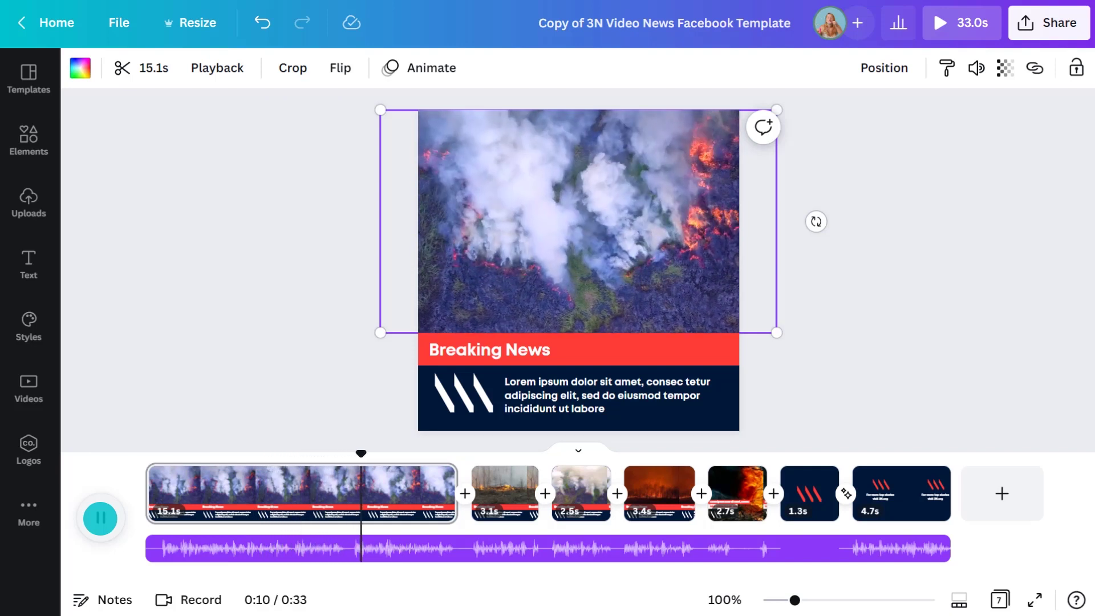
Search the audio library for 'sad' and add the Airfields track to the video
{"action": "left_click", "coordinate": [29, 513]}
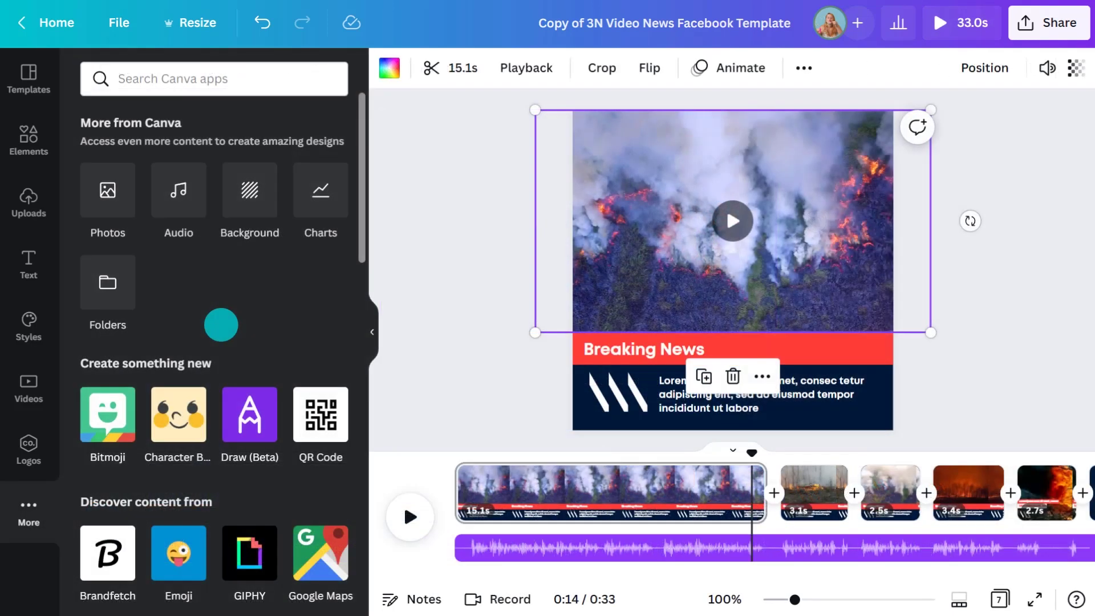
{"action": "left_click", "coordinate": [179, 190]}
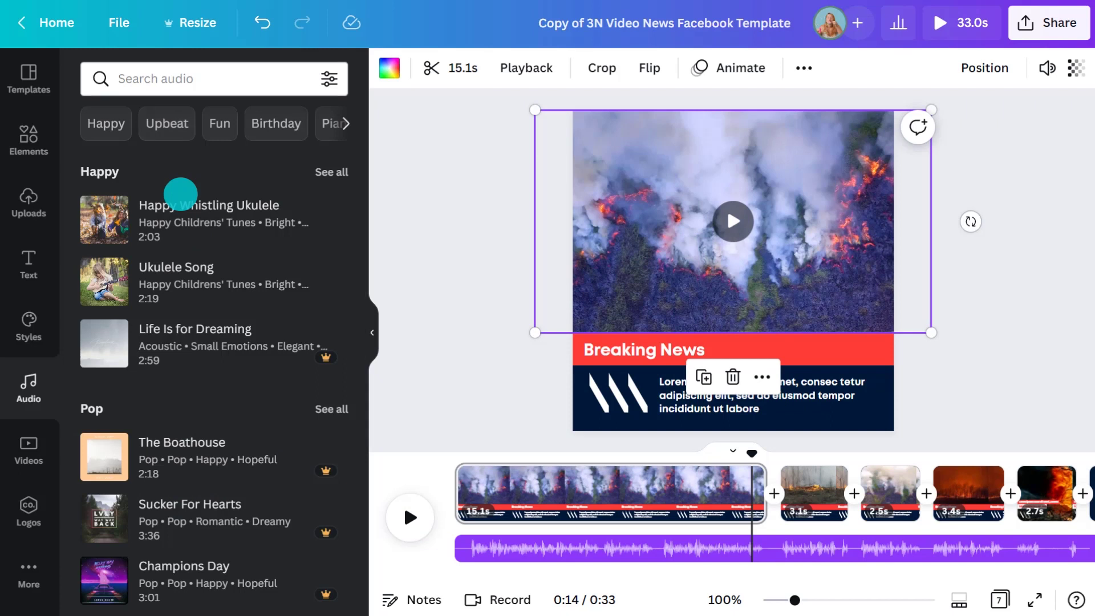
{"action": "left_click", "coordinate": [181, 80]}
{"action": "type", "text": "sad"}
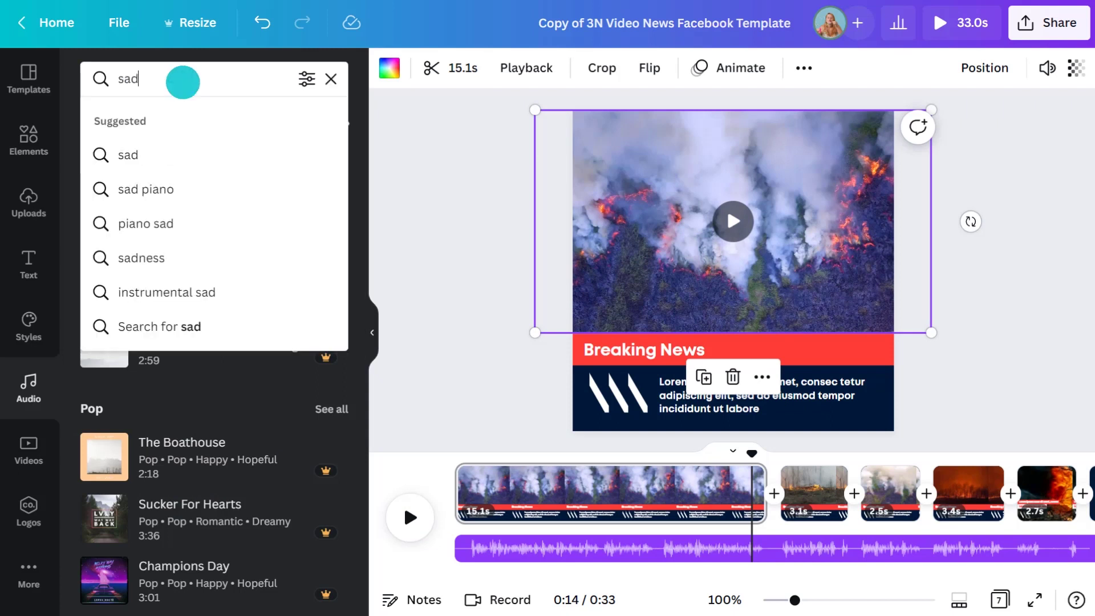
{"action": "key", "text": "Return"}
{"action": "scroll", "coordinate": [196, 233], "scroll_direction": "down", "scroll_amount": 10}
{"action": "left_click", "coordinate": [104, 308]}
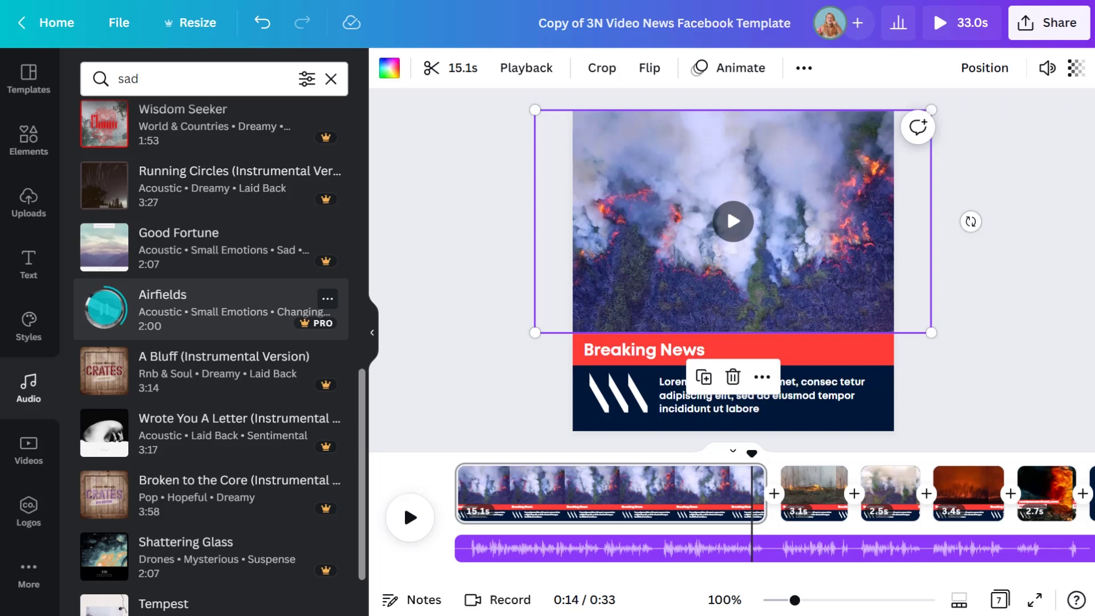
{"action": "left_click_drag", "start_coordinate": [105, 309], "coordinate": [503, 252]}
Offset the Airfields track by 1.4s, set its volume to 20, and mute the video clip's sound
{"action": "left_click", "coordinate": [371, 329]}
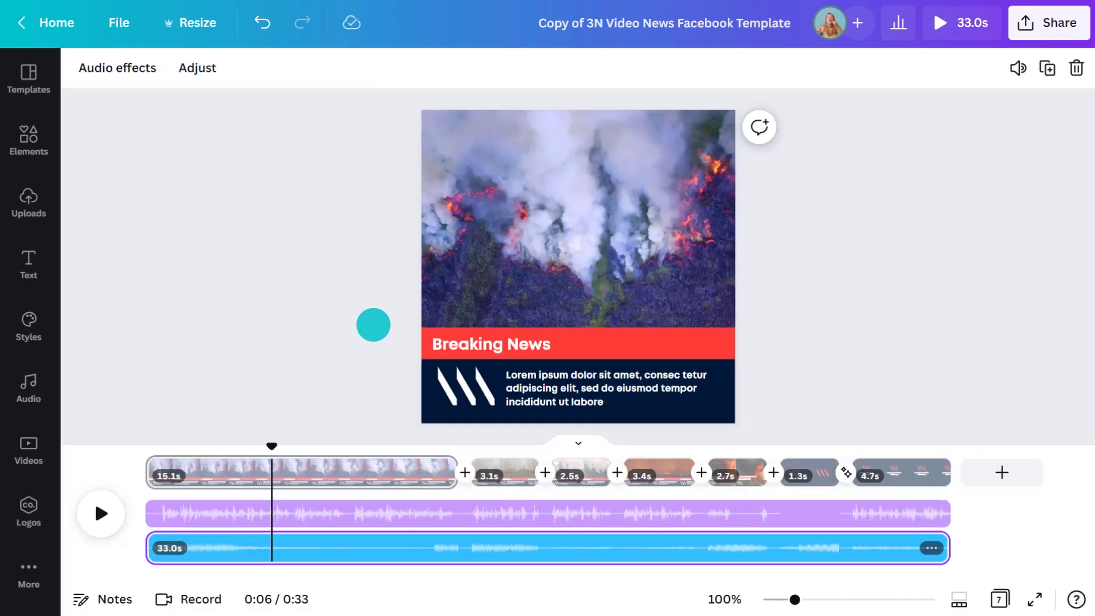
{"action": "double_click", "coordinate": [227, 547]}
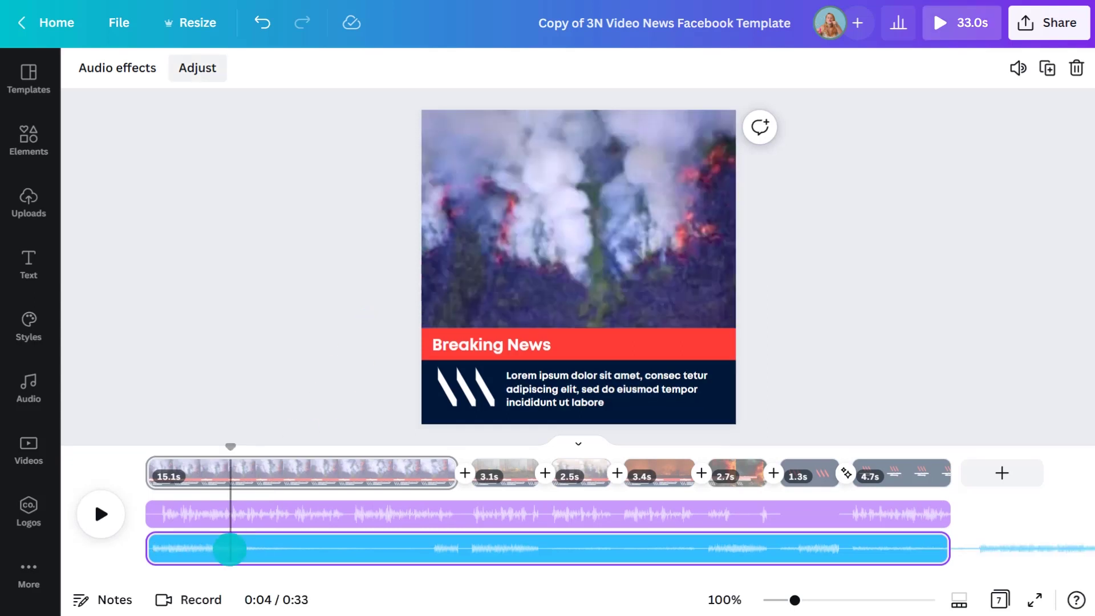
{"action": "left_click_drag", "start_coordinate": [228, 547], "coordinate": [173, 549]}
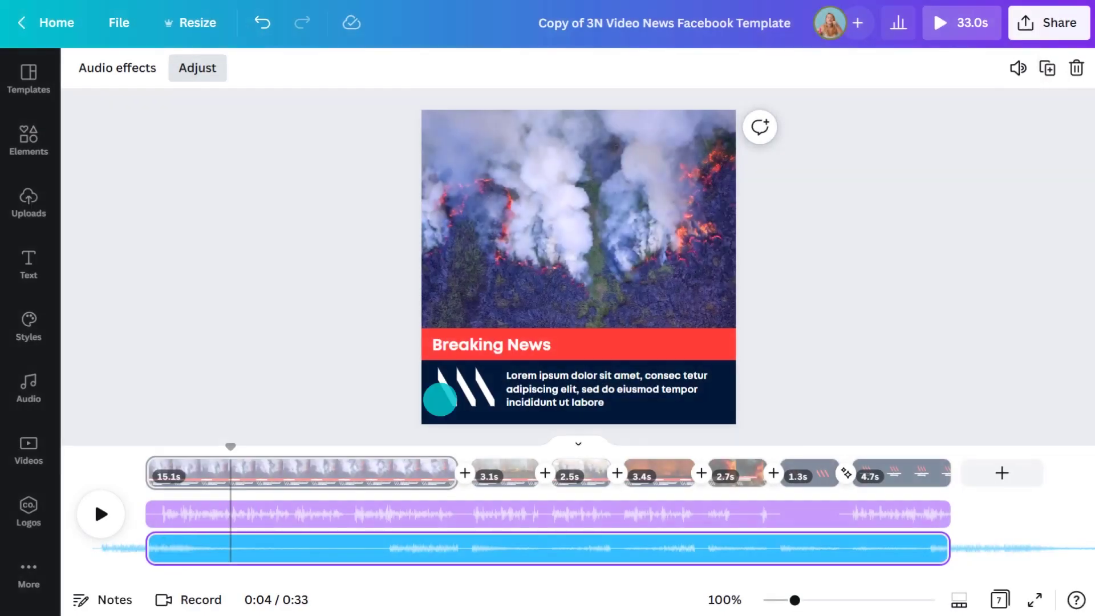
{"action": "left_click", "coordinate": [1018, 68]}
{"action": "left_click_drag", "start_coordinate": [960, 113], "coordinate": [816, 113]}
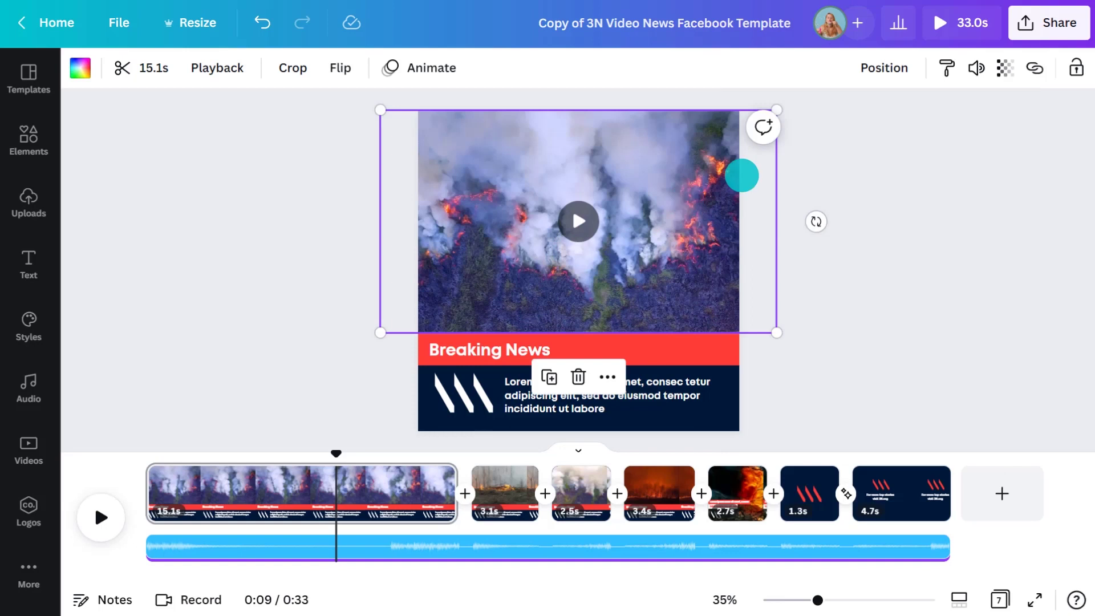
{"action": "left_click", "coordinate": [975, 68]}
{"action": "left_click_drag", "start_coordinate": [920, 120], "coordinate": [725, 120]}
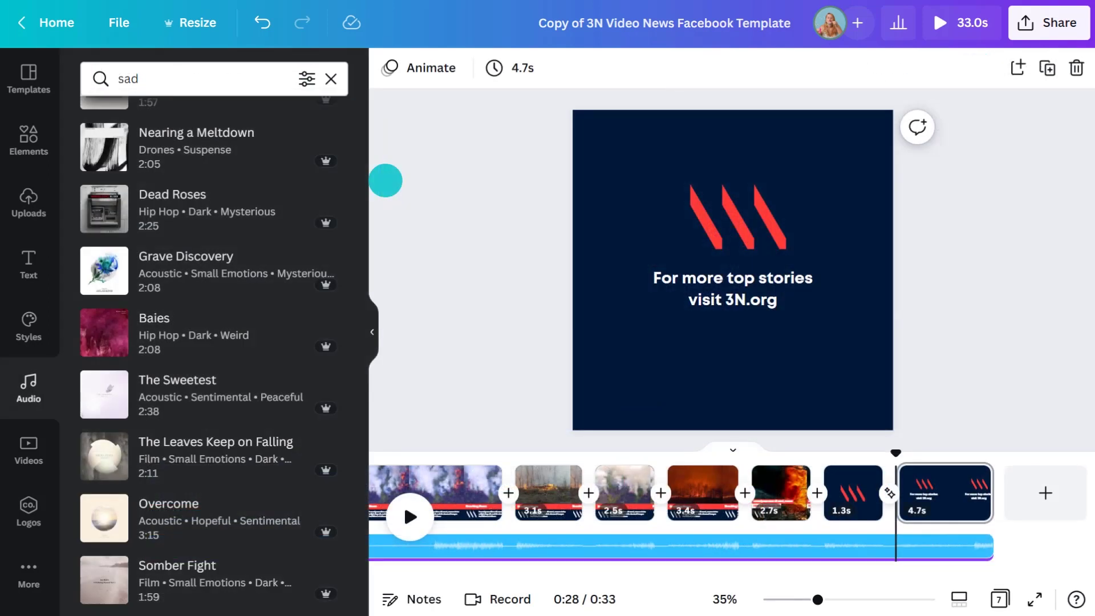
Search audio for 'fire', filter to sound effects, and add Fire Fireplace 1 as a track
{"action": "left_click", "coordinate": [171, 78]}
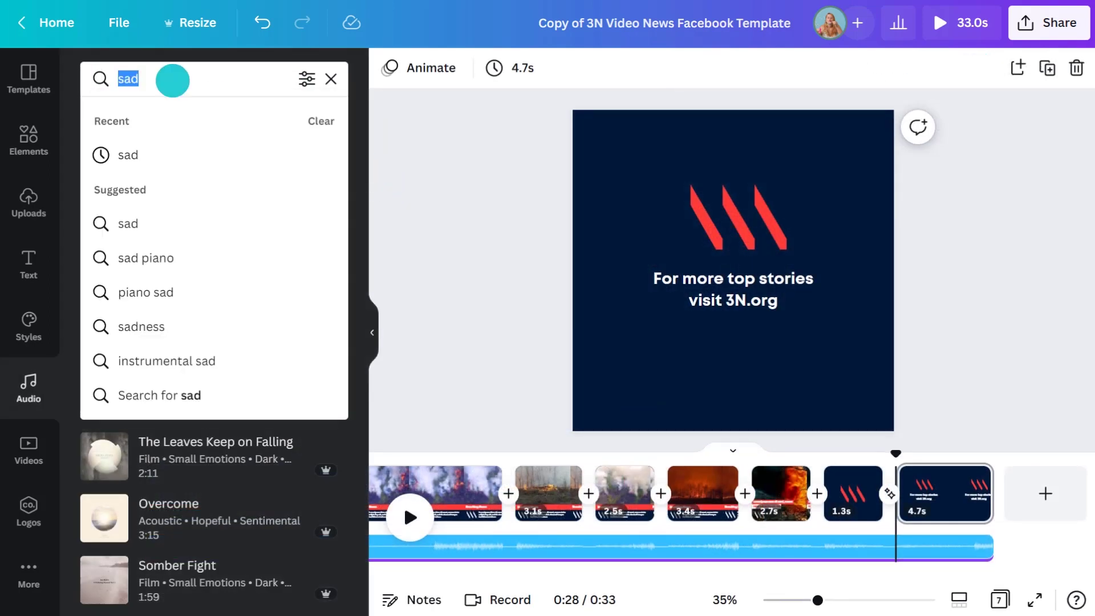
{"action": "type", "text": "fire"}
{"action": "key", "text": "Return"}
{"action": "left_click", "coordinate": [306, 78]}
{"action": "left_click", "coordinate": [112, 199]}
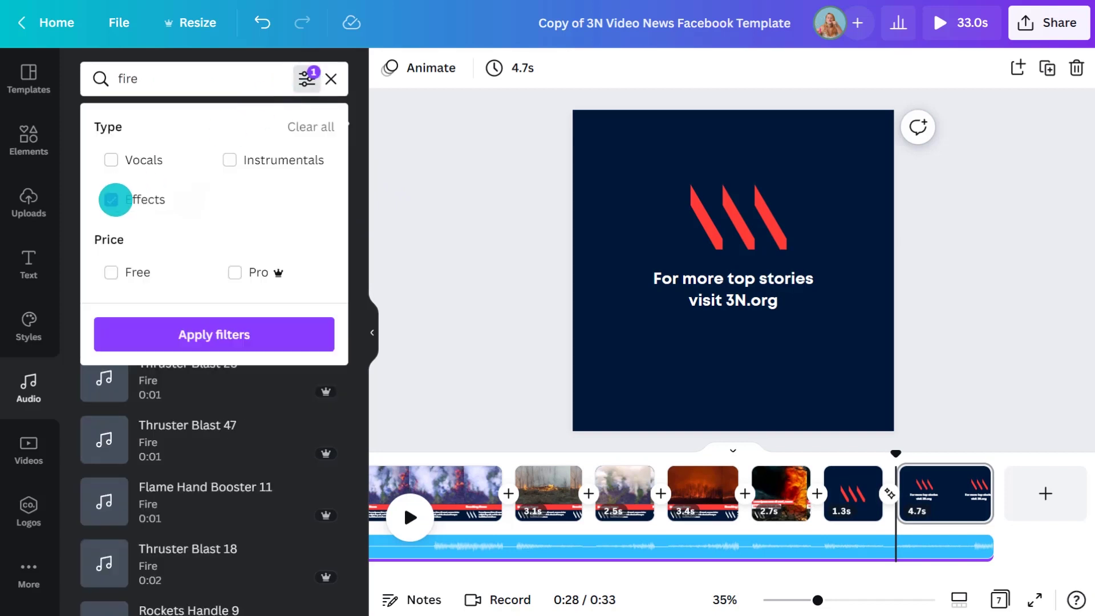
{"action": "left_click", "coordinate": [206, 335]}
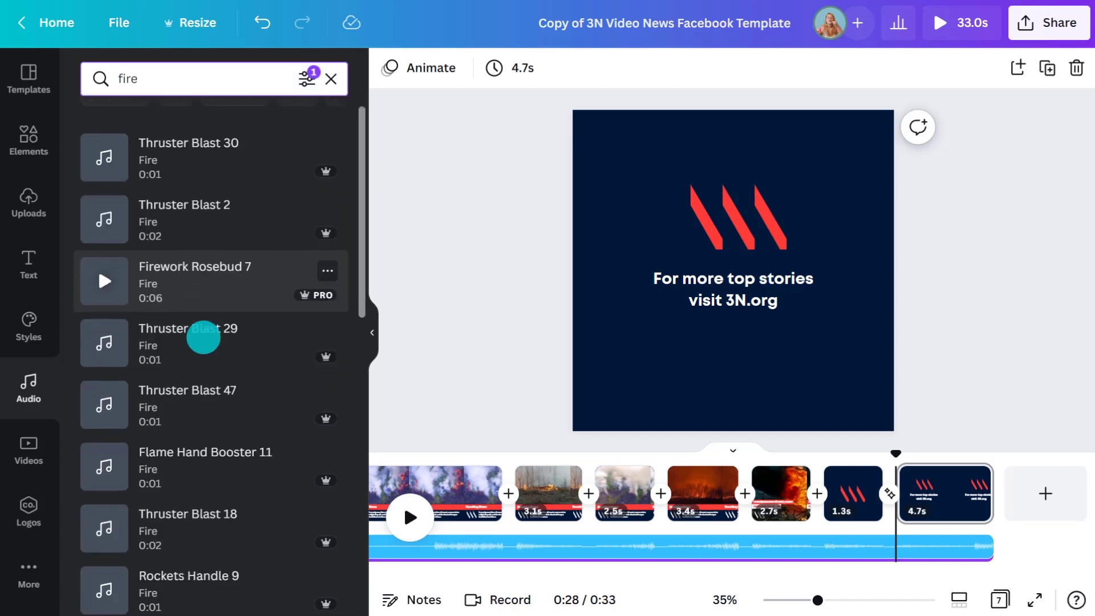
{"action": "left_click", "coordinate": [106, 145]}
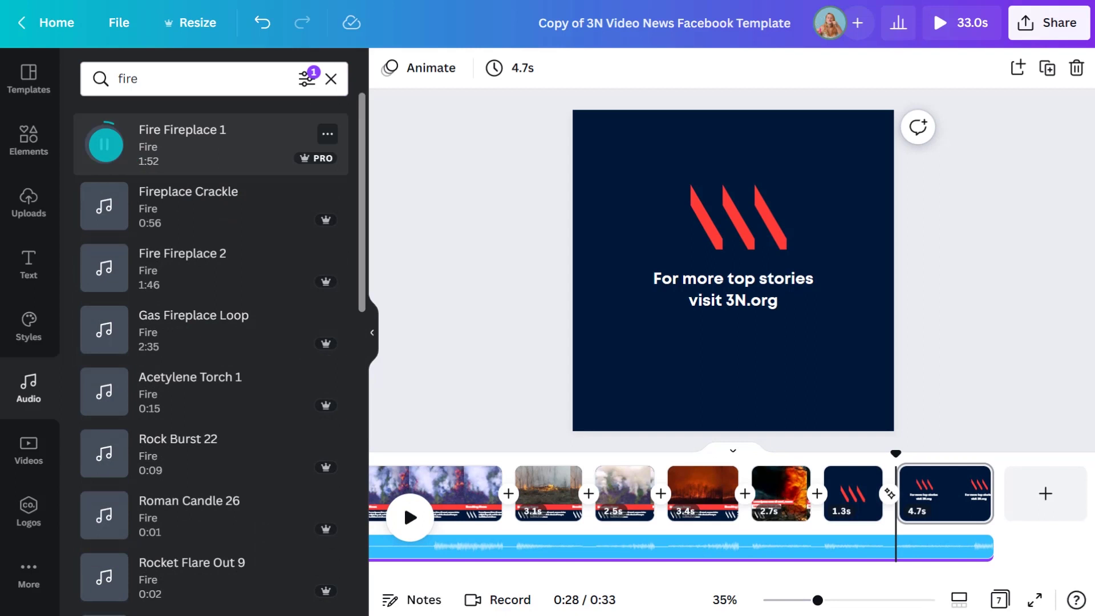
{"action": "left_click_drag", "start_coordinate": [165, 146], "coordinate": [435, 220]}
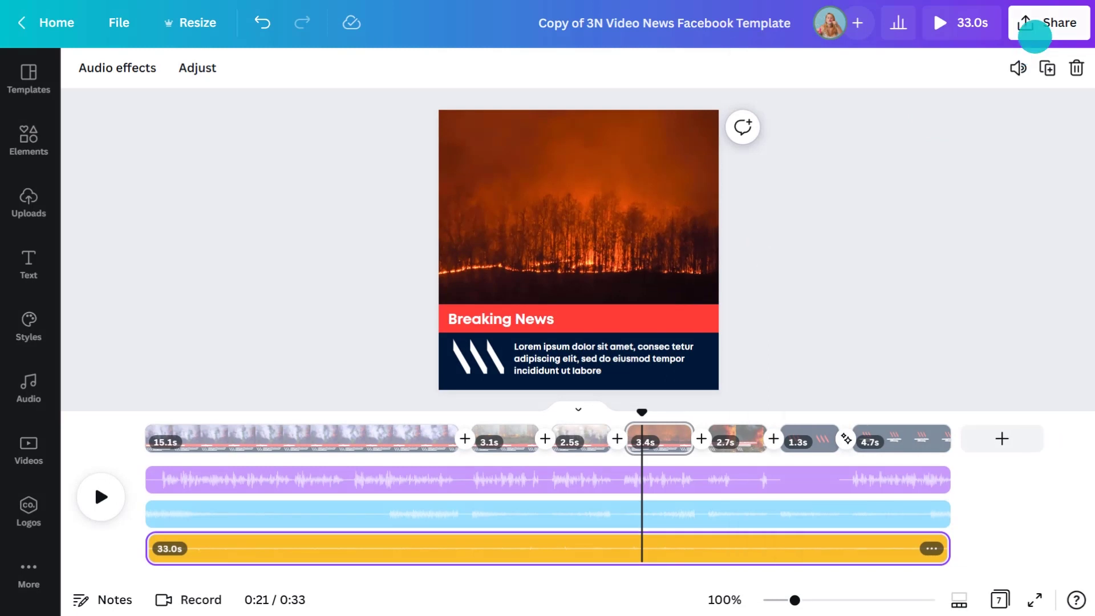
Open the Share menu and choose Share on social
{"action": "left_click", "coordinate": [1036, 34]}
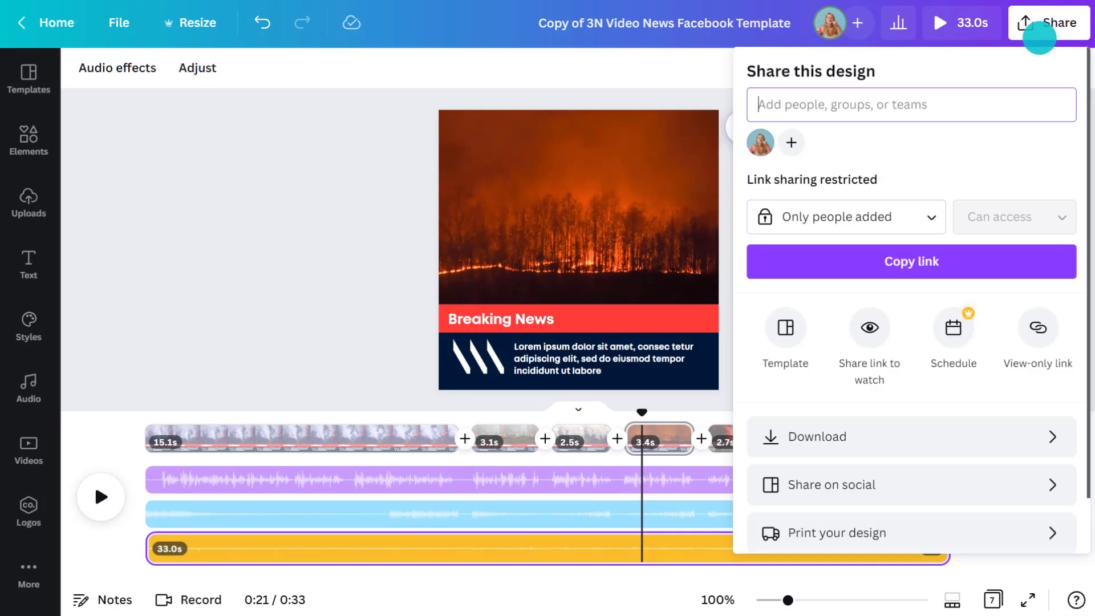
{"action": "left_click", "coordinate": [880, 484]}
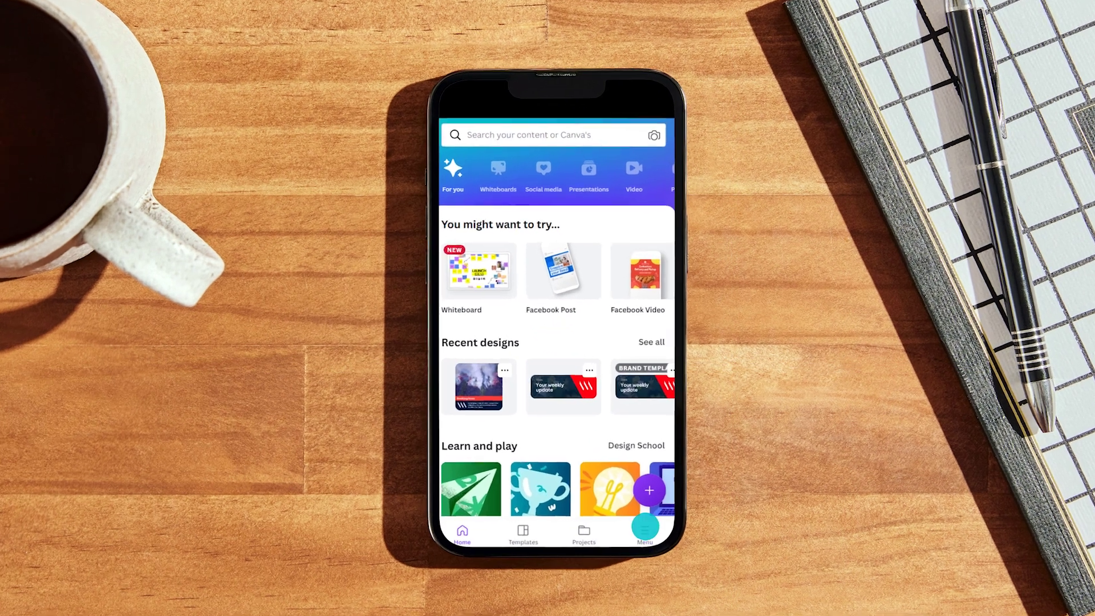
Open the 3N Video News Twitter Template from the app's brand templates and start a design from it
{"action": "left_click", "coordinate": [670, 485]}
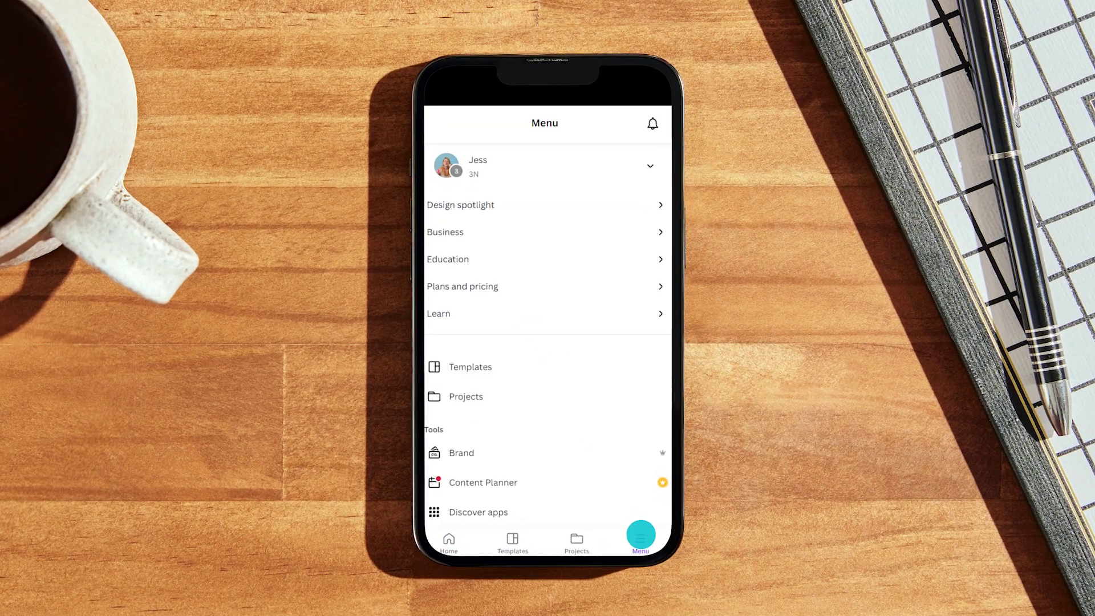
{"action": "left_click", "coordinate": [477, 452]}
{"action": "left_click", "coordinate": [531, 164]}
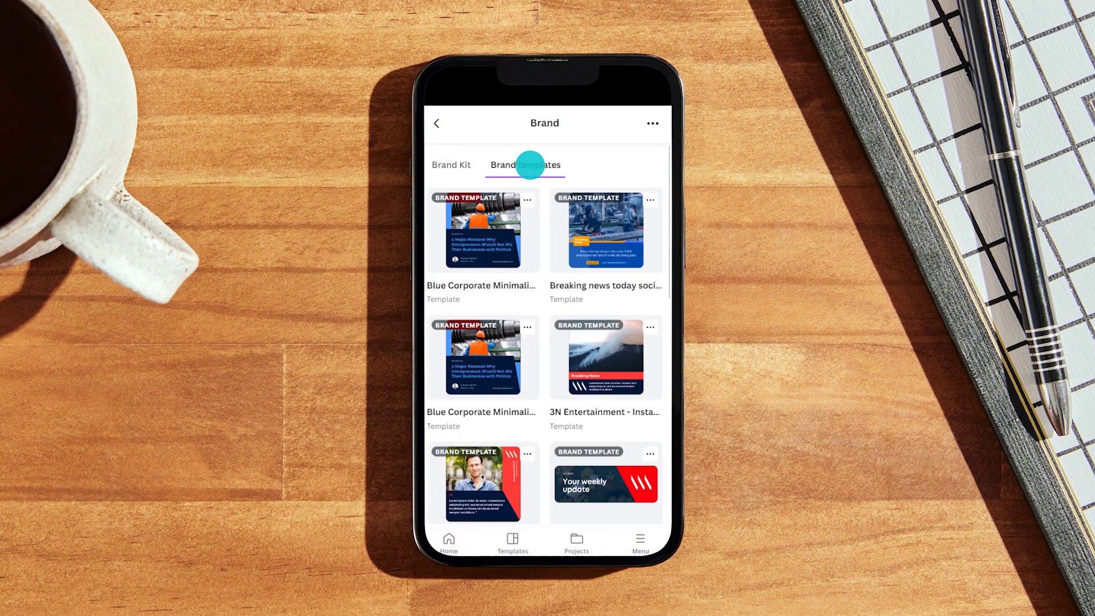
{"action": "scroll", "coordinate": [538, 313], "scroll_direction": "down", "scroll_amount": 6}
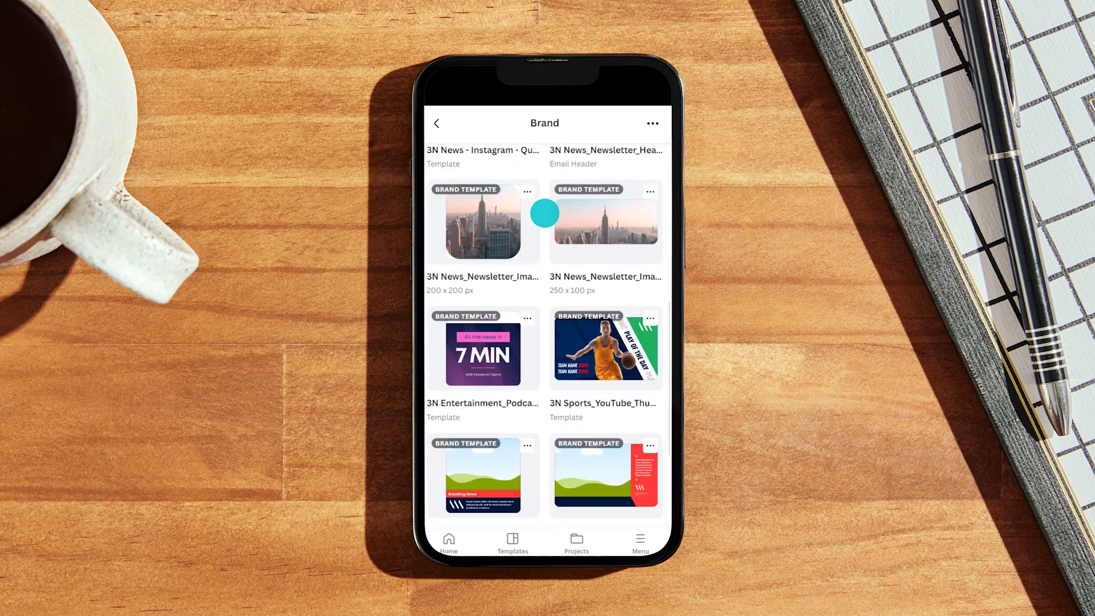
{"action": "scroll", "coordinate": [544, 251], "scroll_direction": "down", "scroll_amount": 3}
{"action": "left_click", "coordinate": [606, 365]}
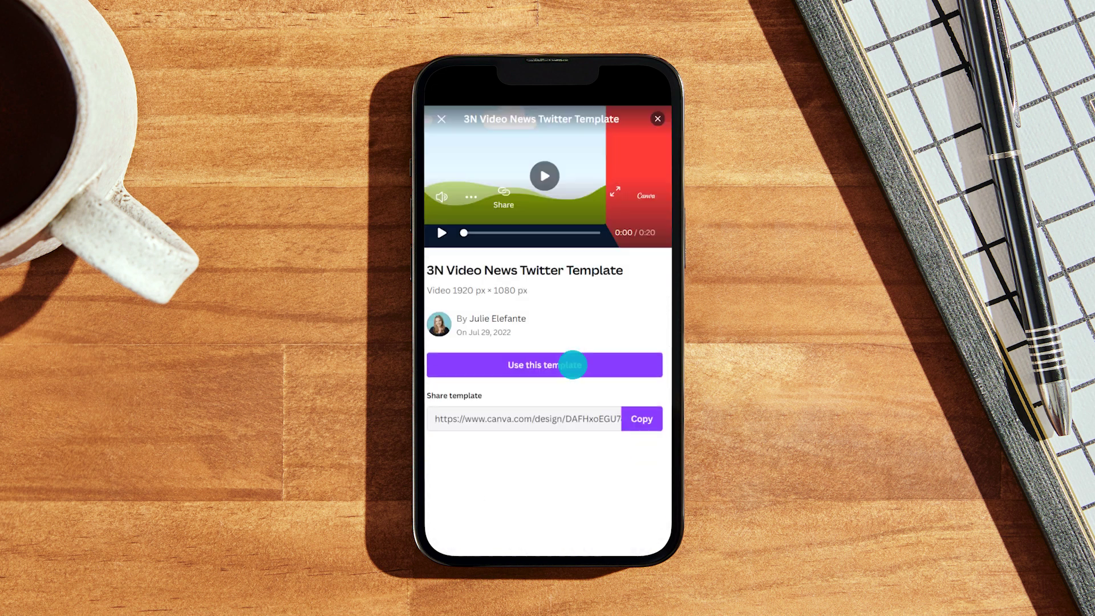
{"action": "left_click", "coordinate": [550, 362]}
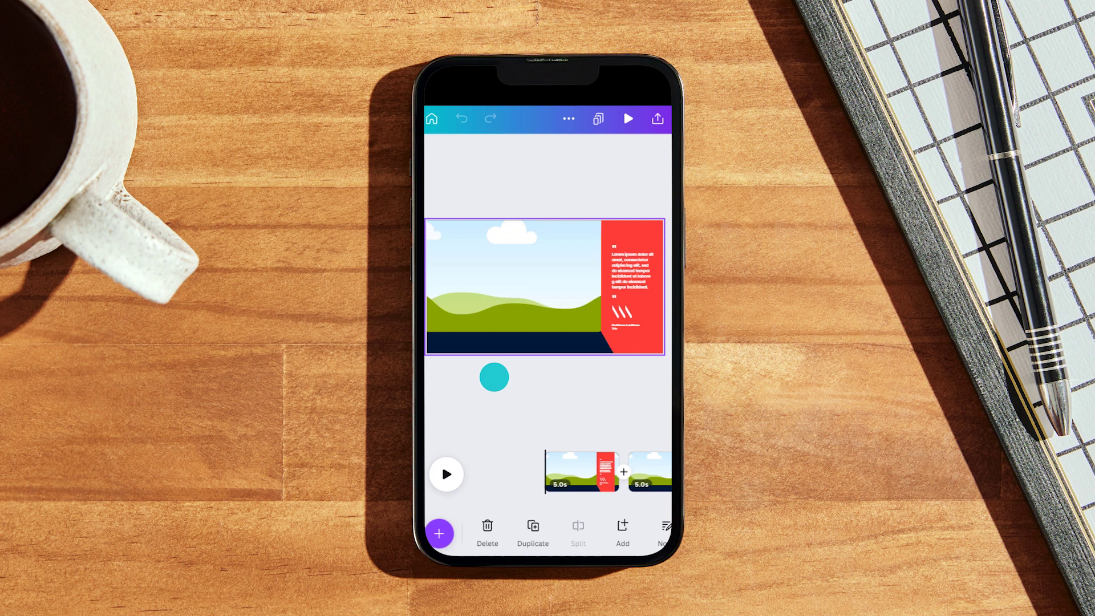
Drop the 5.5s uploaded protest clip into the first scene's image frame
{"action": "left_click", "coordinate": [439, 534]}
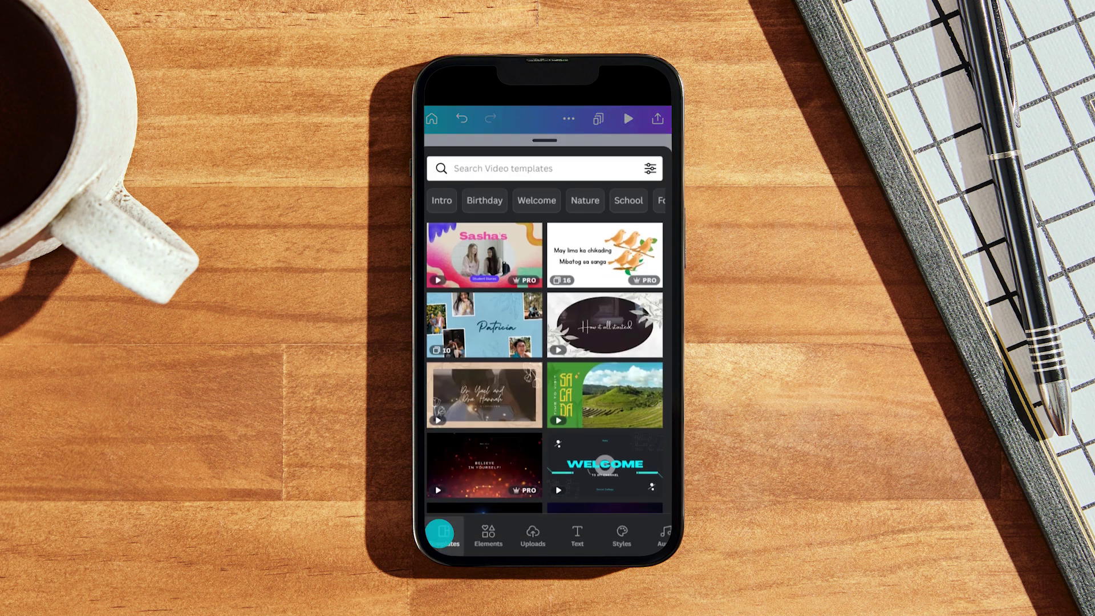
{"action": "left_click", "coordinate": [531, 532]}
{"action": "left_click", "coordinate": [545, 224]}
{"action": "left_click_drag", "start_coordinate": [496, 344], "coordinate": [522, 268]}
Trim the protest clip down to 3.0 seconds
{"action": "left_click", "coordinate": [590, 475]}
{"action": "left_click", "coordinate": [440, 532]}
{"action": "left_click", "coordinate": [573, 524]}
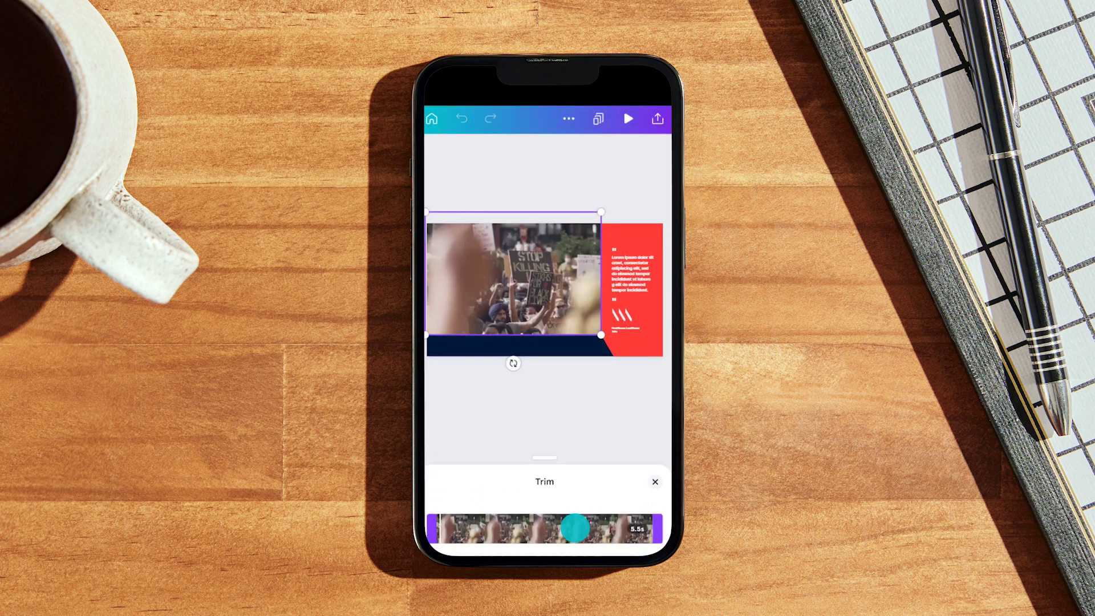
{"action": "left_click_drag", "start_coordinate": [656, 529], "coordinate": [558, 525]}
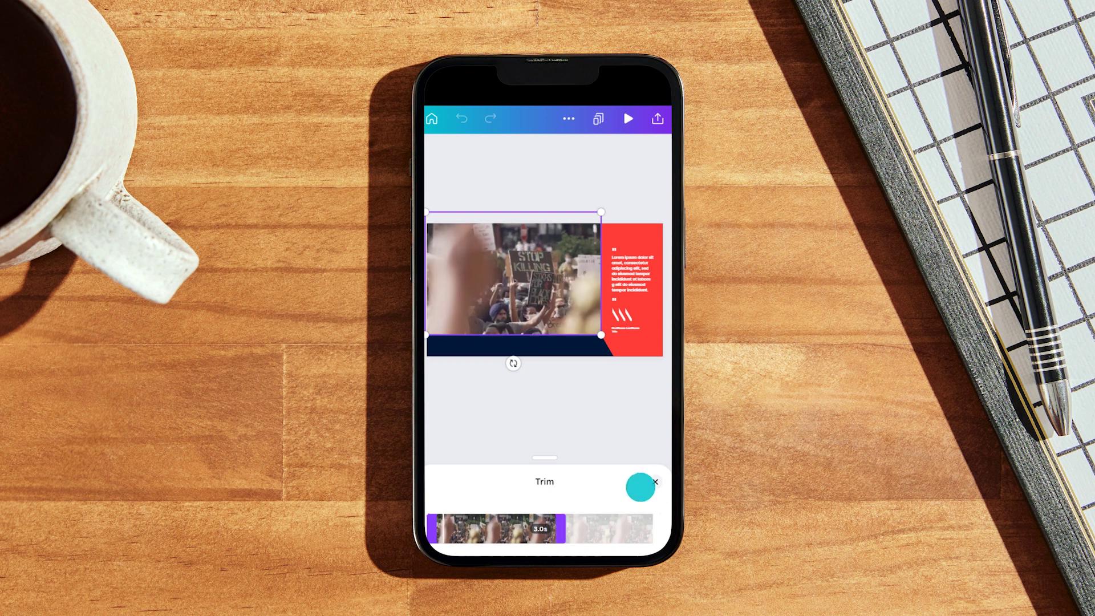
{"action": "left_click", "coordinate": [655, 481]}
{"action": "left_click", "coordinate": [574, 472]}
{"action": "mouse_move", "coordinate": [573, 472]}
{"action": "left_mouse_down"}
{"action": "mouse_move", "coordinate": [562, 481]}
{"action": "mouse_move", "coordinate": [477, 465]}
{"action": "mouse_move", "coordinate": [572, 471]}
{"action": "mouse_move", "coordinate": [563, 465]}
{"action": "left_mouse_up"}
Finish the red panel's title by typing 'Necessary' to read 'By Any Means Necessary'
{"action": "left_click", "coordinate": [630, 285]}
{"action": "scroll", "coordinate": [545, 316], "scroll_direction": "up", "scroll_amount": 3}
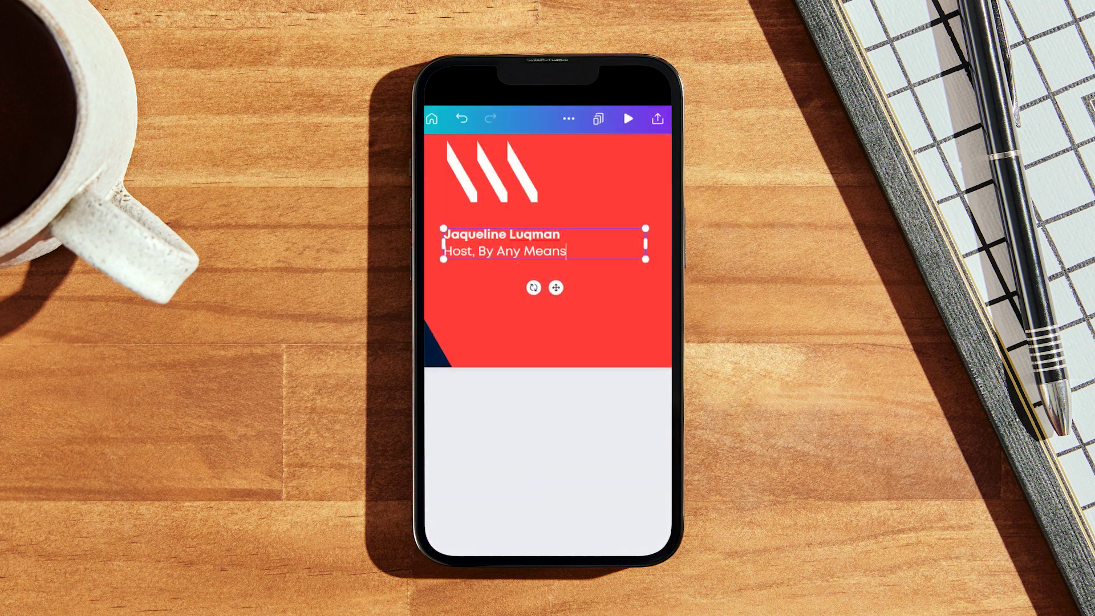
{"action": "type", "text": "Necessary"}
{"action": "scroll", "coordinate": [613, 345], "scroll_direction": "down", "scroll_amount": 3}
Add a music track from the Audio library beneath the video clips
{"action": "left_click", "coordinate": [440, 534]}
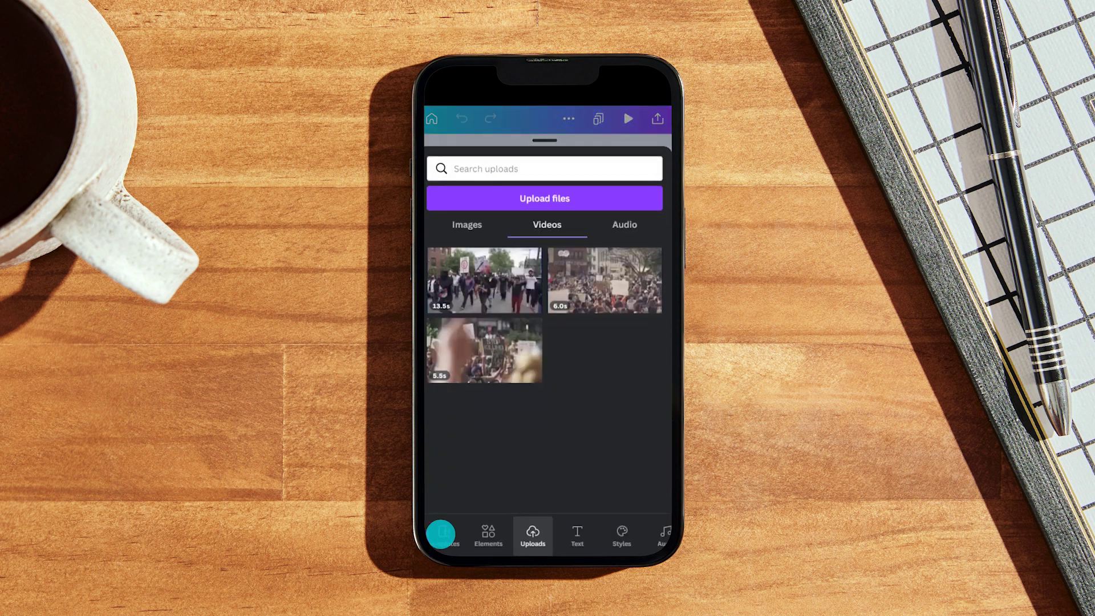
{"action": "left_click_drag", "start_coordinate": [565, 530], "coordinate": [482, 531]}
{"action": "left_click", "coordinate": [570, 535]}
{"action": "left_click_drag", "start_coordinate": [538, 428], "coordinate": [560, 360]}
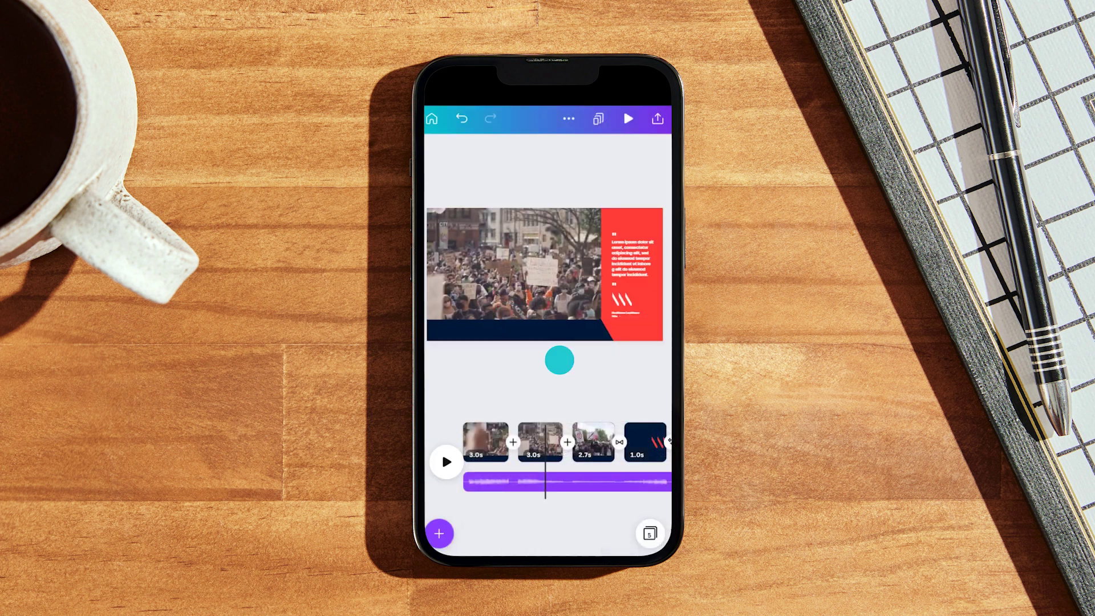
Pick Twitter from the share options and begin connecting a Twitter account
{"action": "left_click", "coordinate": [655, 124]}
{"action": "left_click_drag", "start_coordinate": [582, 365], "coordinate": [465, 357]}
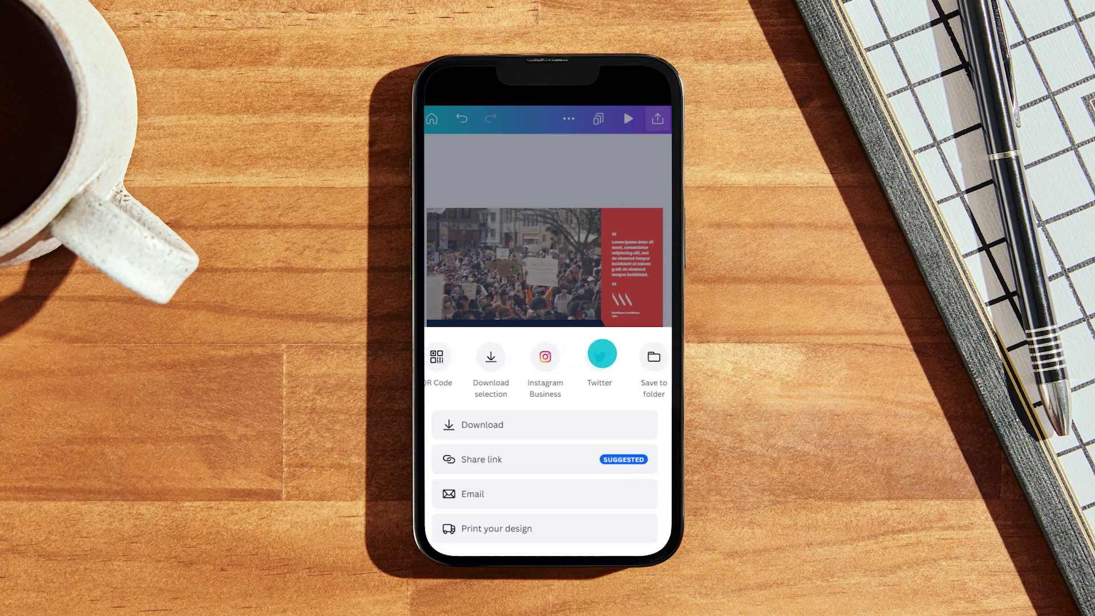
{"action": "left_click", "coordinate": [603, 354]}
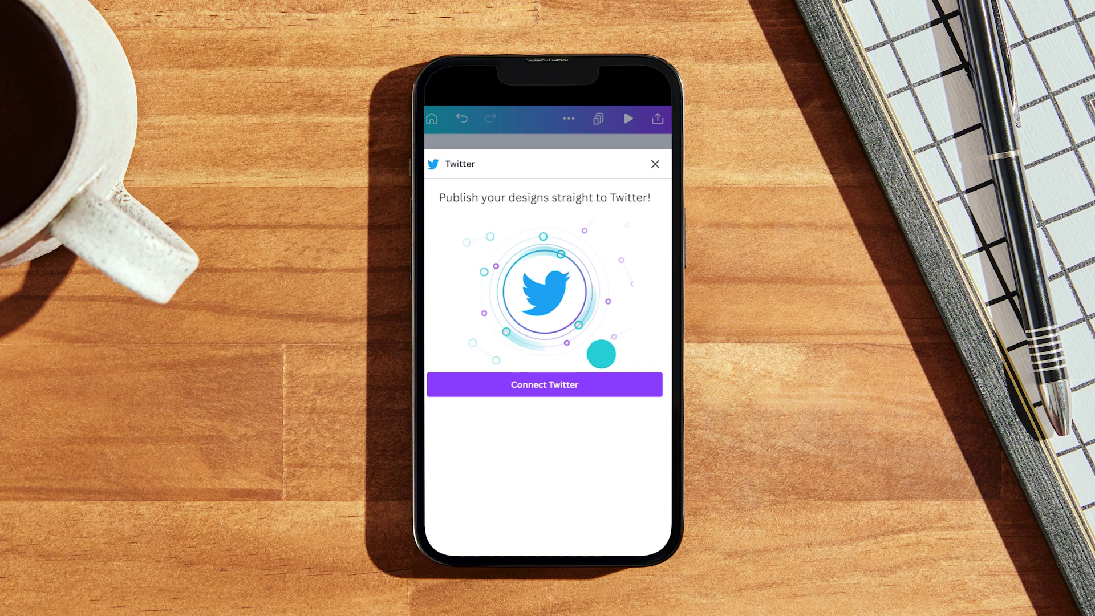
{"action": "left_click", "coordinate": [551, 385]}
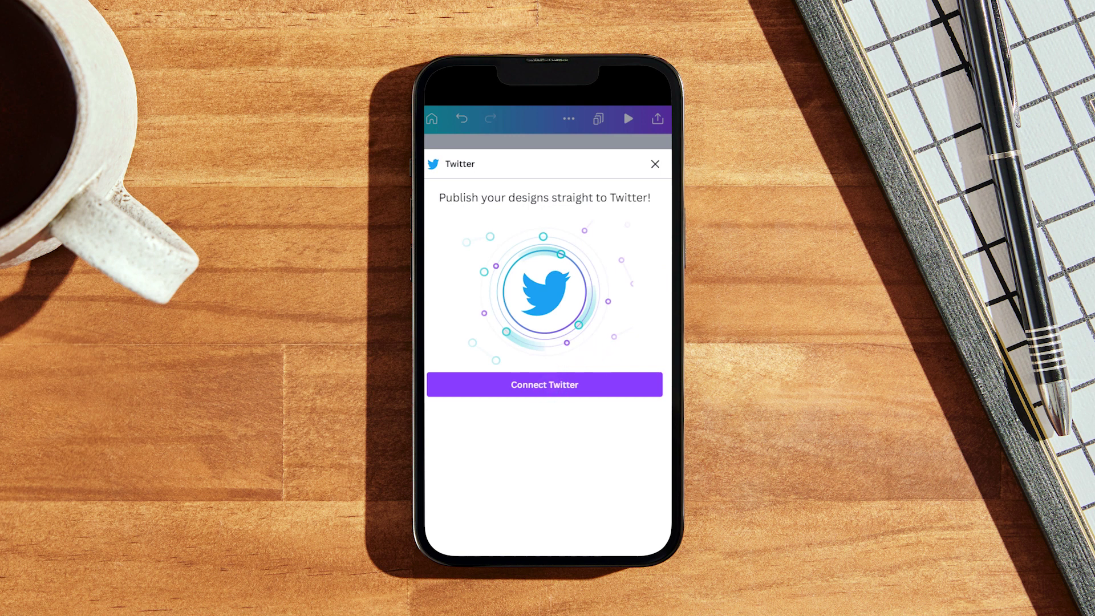